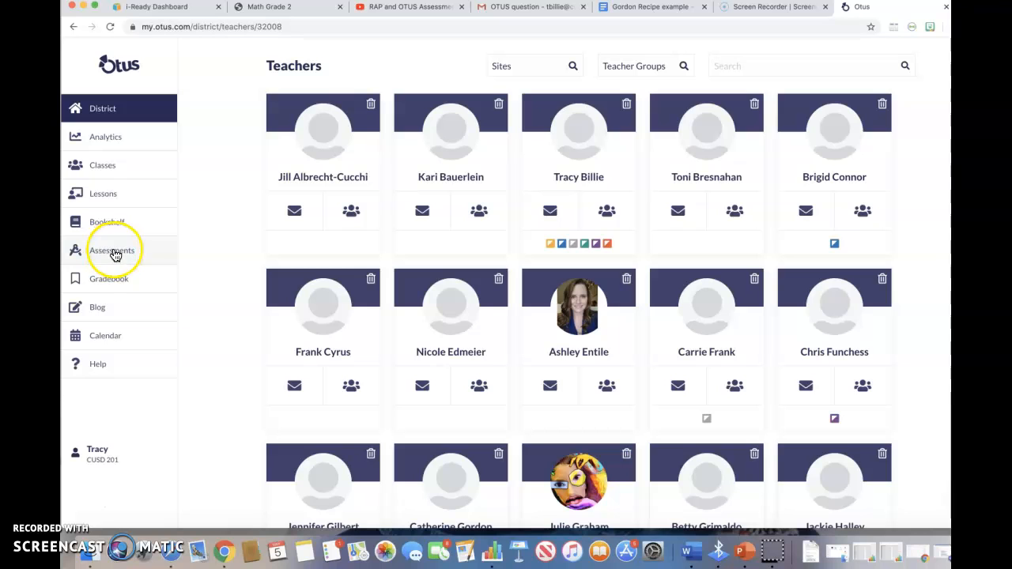
Start a new rubric assessment from the assessments list and name it with the teacher's name followed by "Recipe Plan"
{"action": "left_click", "coordinate": [99, 253]}
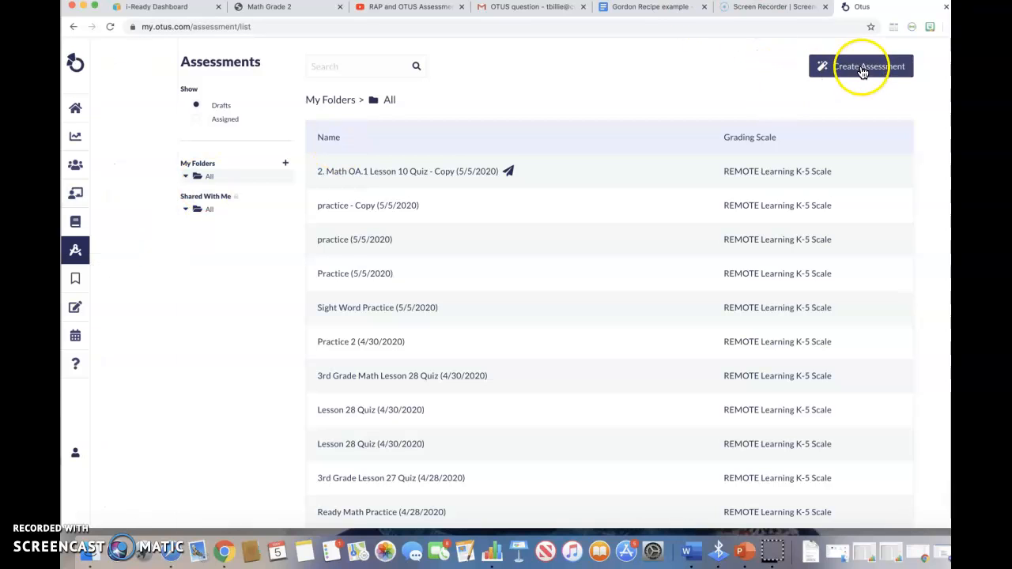
{"action": "left_click", "coordinate": [862, 69]}
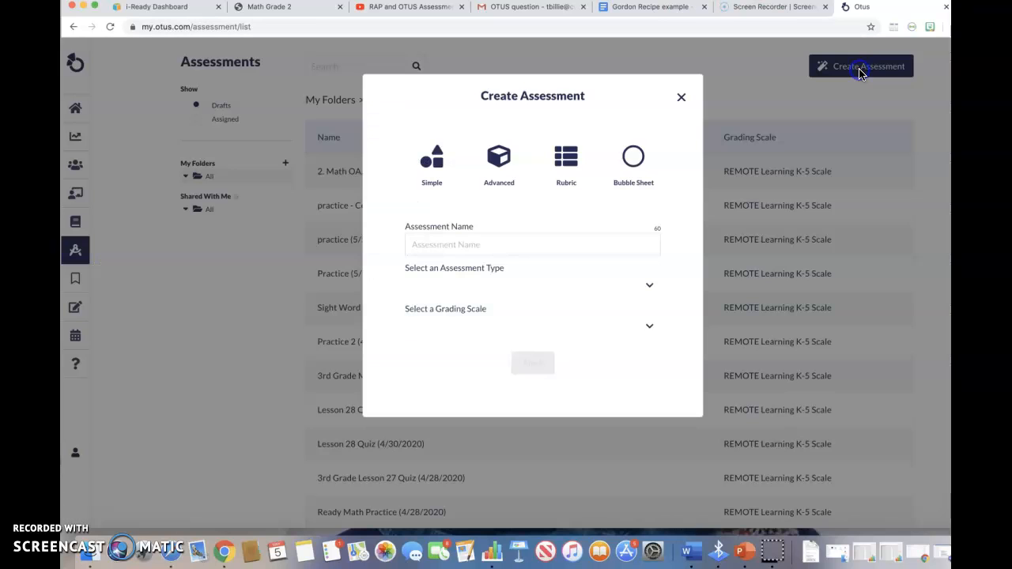
{"action": "left_click", "coordinate": [573, 181]}
{"action": "left_click", "coordinate": [475, 245]}
{"action": "type", "text": "Mrs. Gordon's Recipe Plan"}
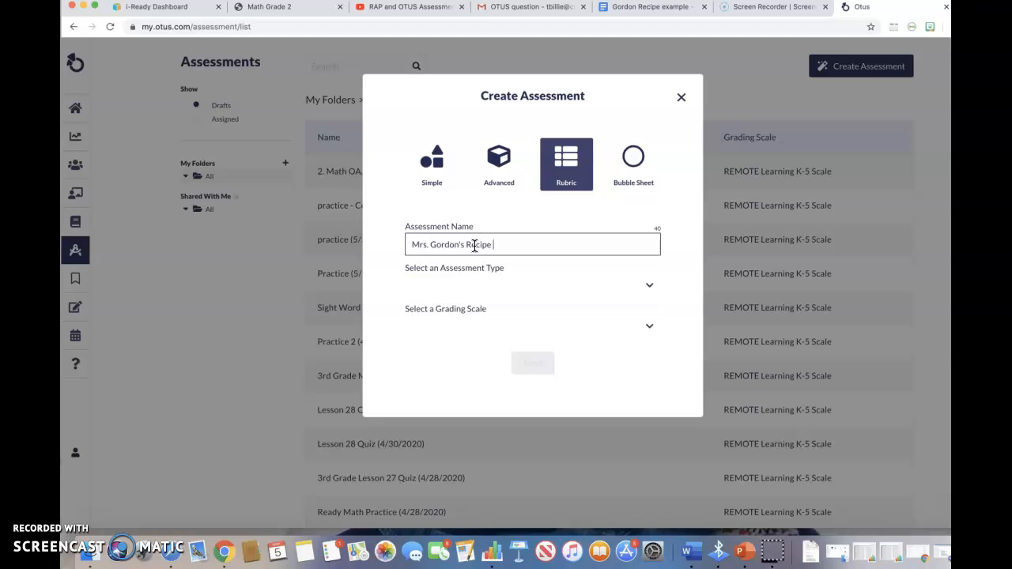
Set the assessment type to Assignment and the grading scale to REMOTE Learning K-5 Scale, and proceed to the rubric editor
{"action": "left_click", "coordinate": [431, 278]}
{"action": "scroll", "coordinate": [447, 336], "scroll_direction": "down", "scroll_amount": 3}
{"action": "scroll", "coordinate": [446, 334], "scroll_direction": "up", "scroll_amount": 3}
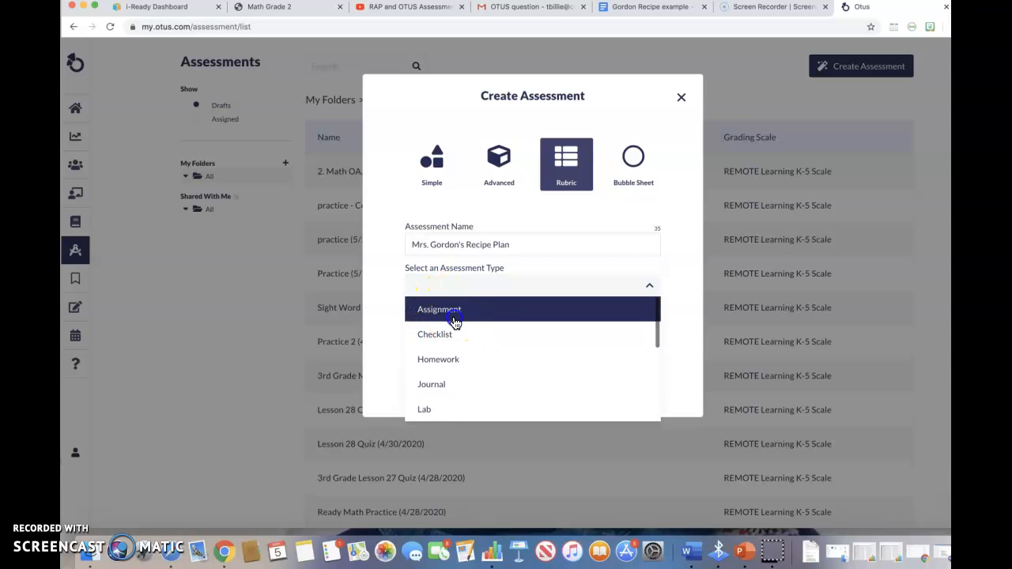
{"action": "left_click", "coordinate": [455, 320]}
{"action": "left_click", "coordinate": [456, 324]}
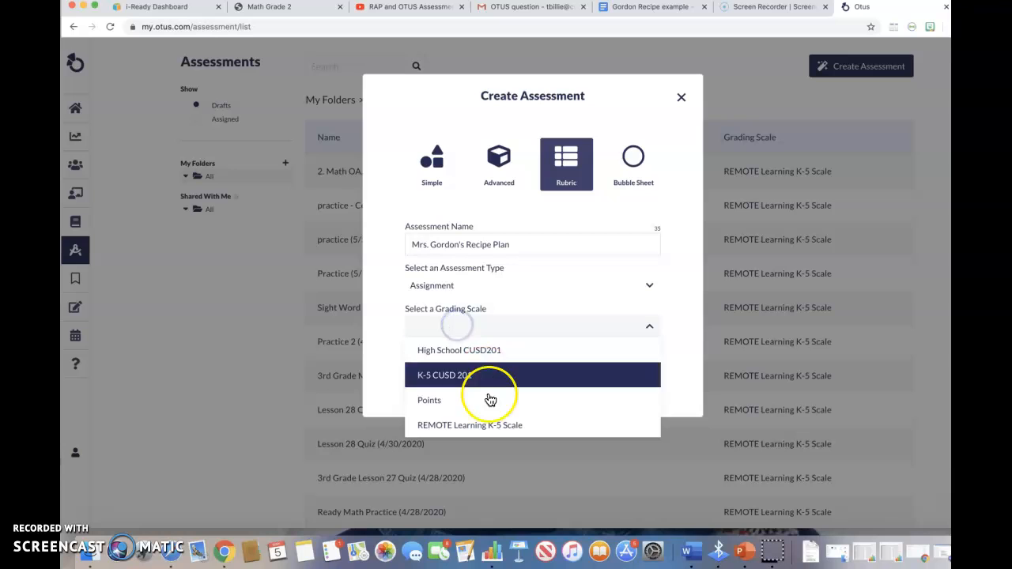
{"action": "left_click", "coordinate": [479, 424]}
{"action": "left_click", "coordinate": [531, 362]}
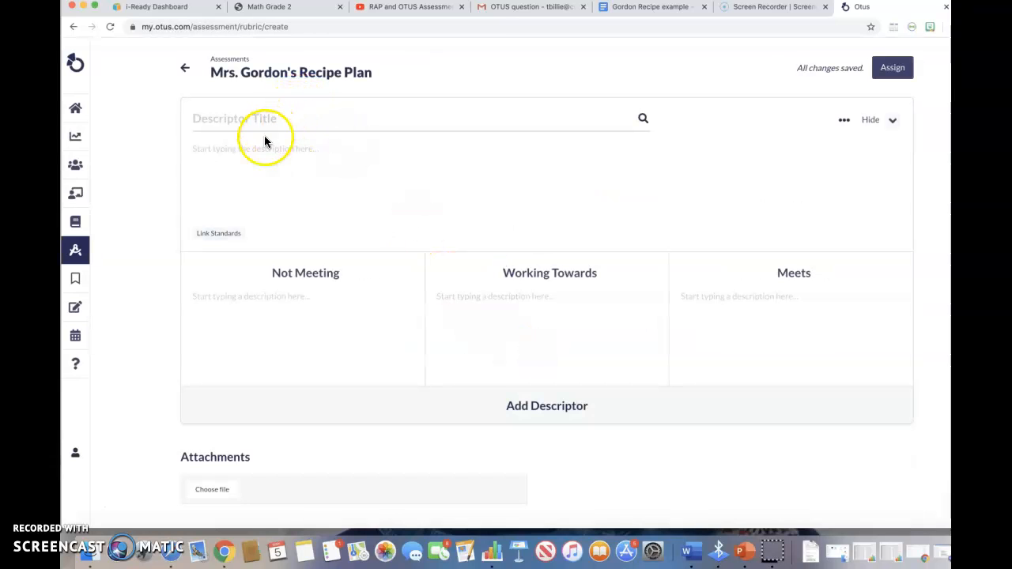
Title the rubric's first descriptor "2G's Recipes"
{"action": "left_click", "coordinate": [241, 123]}
{"action": "type", "text": "M"}
{"action": "key", "text": "BackSpace"}
{"action": "type", "text": "2G's Recipes"}
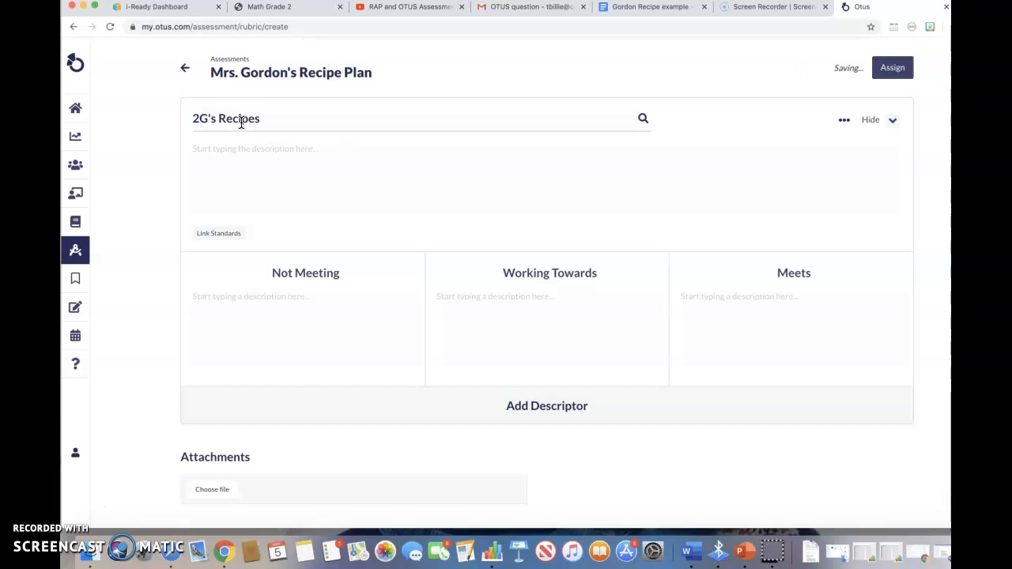
Link the Common Core Grade 2 writing standard CCSS.ELA-Literacy.W.2.2, under Text Types and Purposes, to the descriptor
{"action": "left_click", "coordinate": [219, 239]}
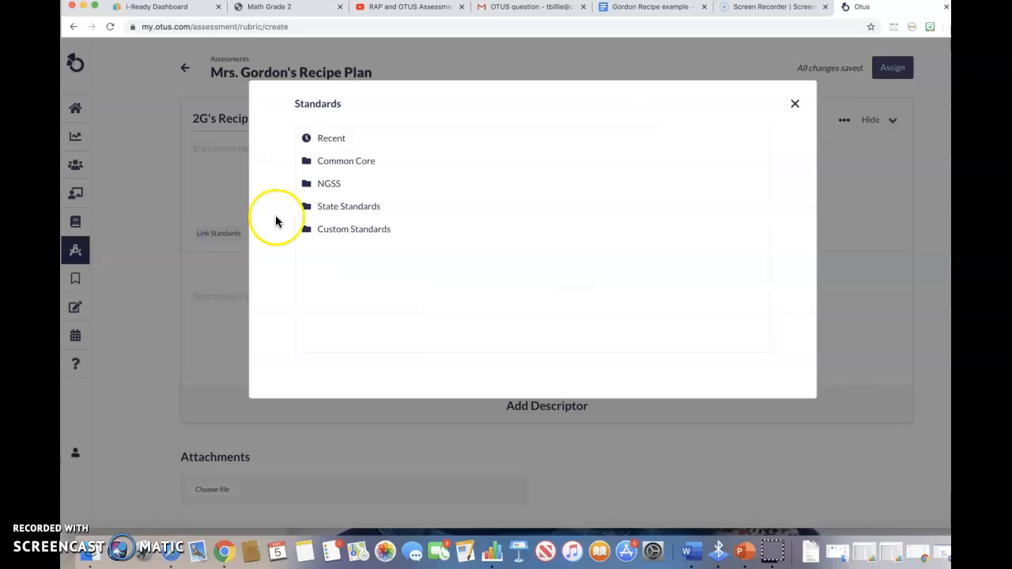
{"action": "left_click", "coordinate": [395, 170]}
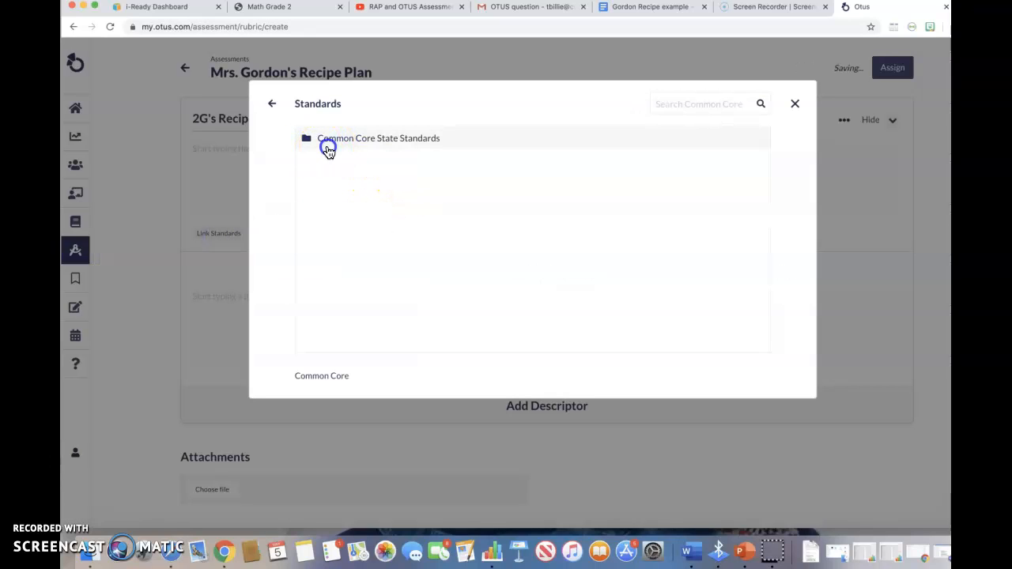
{"action": "left_click", "coordinate": [360, 142]}
{"action": "left_click", "coordinate": [362, 148]}
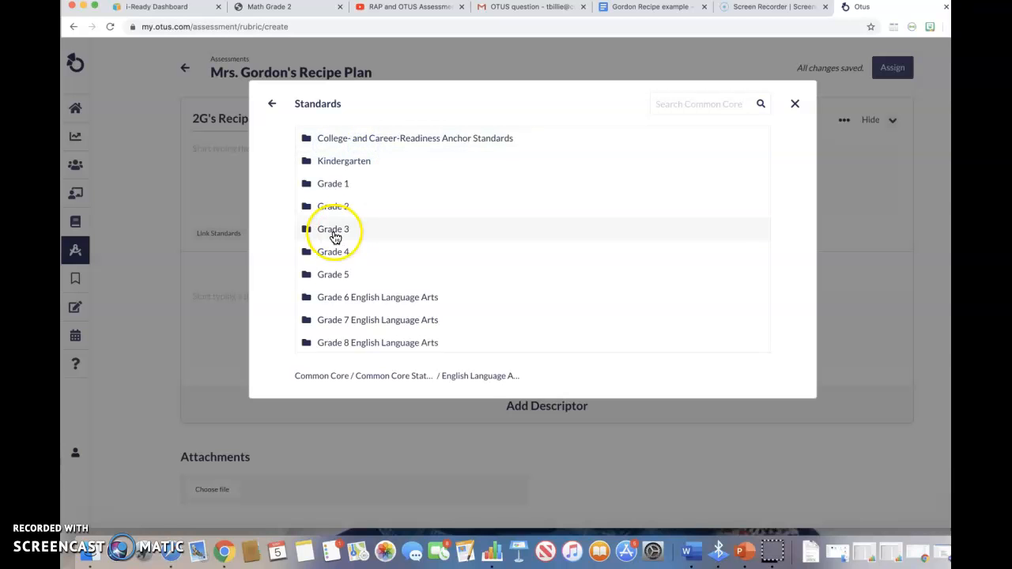
{"action": "left_click", "coordinate": [343, 215]}
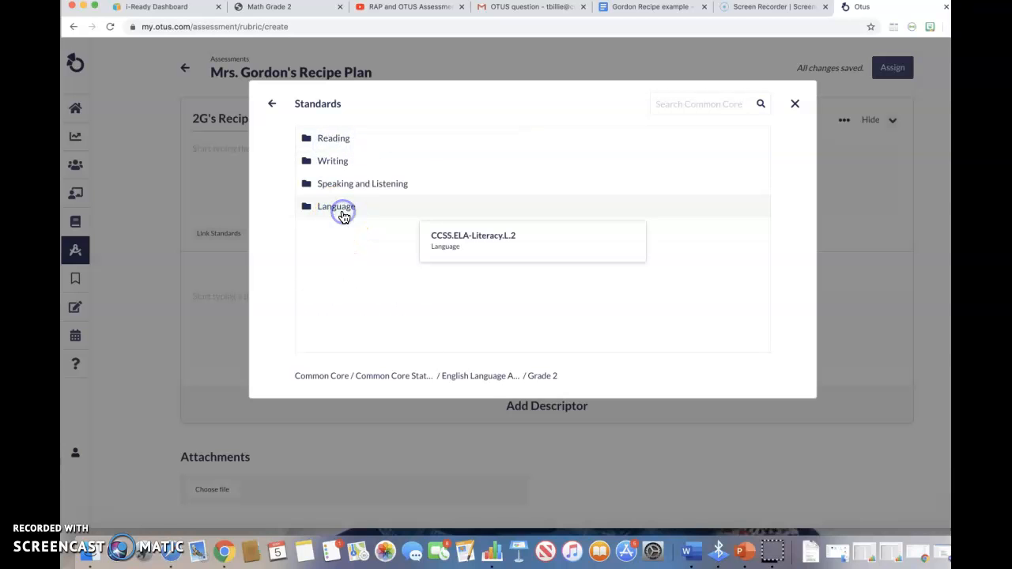
{"action": "left_click", "coordinate": [343, 164]}
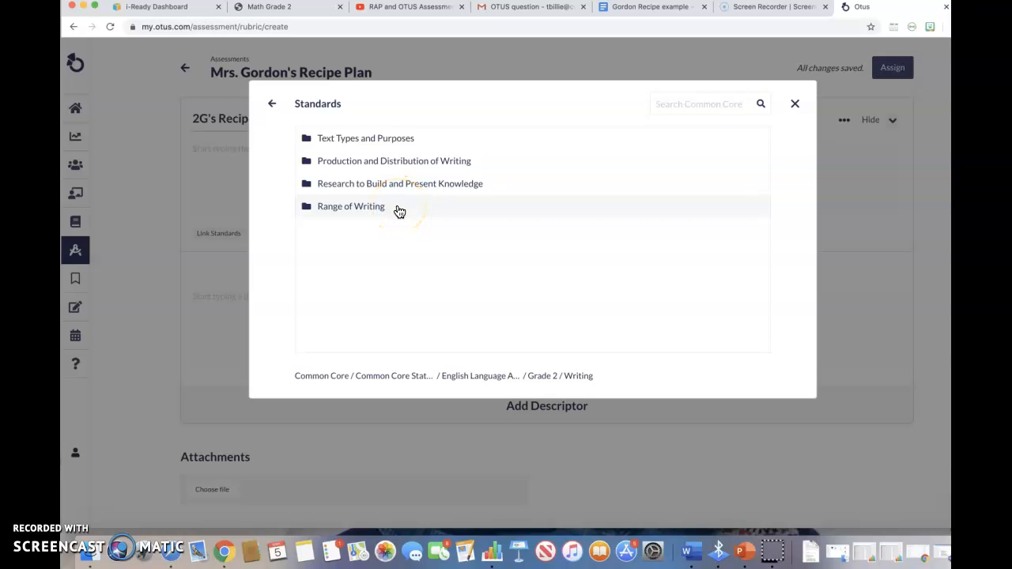
{"action": "left_click", "coordinate": [413, 140]}
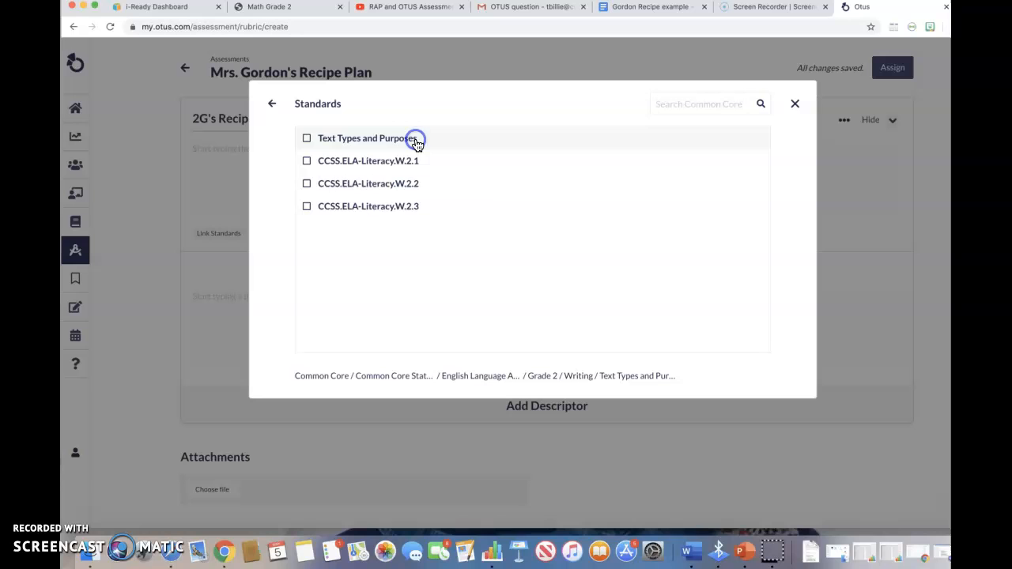
{"action": "left_click", "coordinate": [431, 184]}
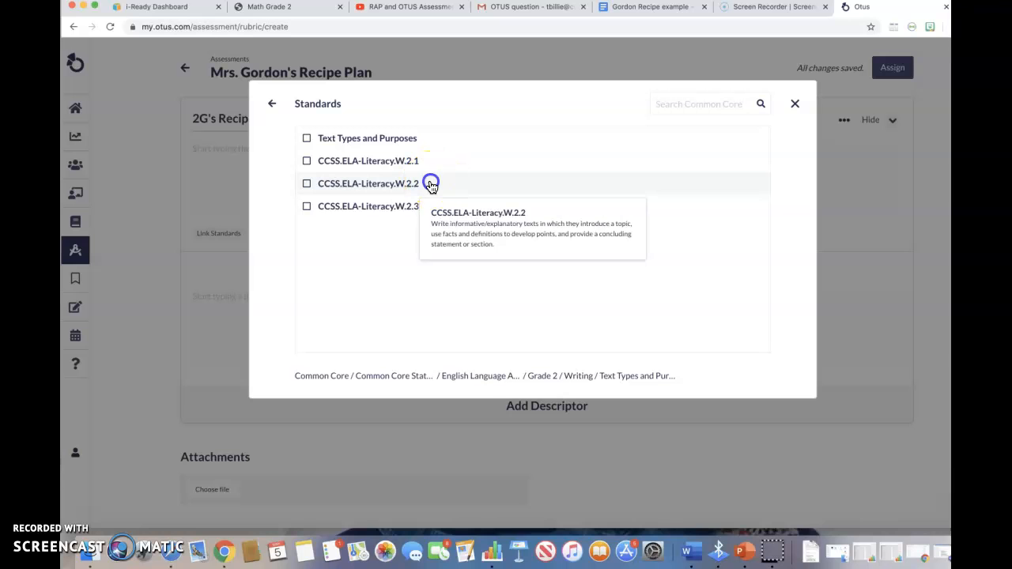
{"action": "left_click", "coordinate": [307, 183]}
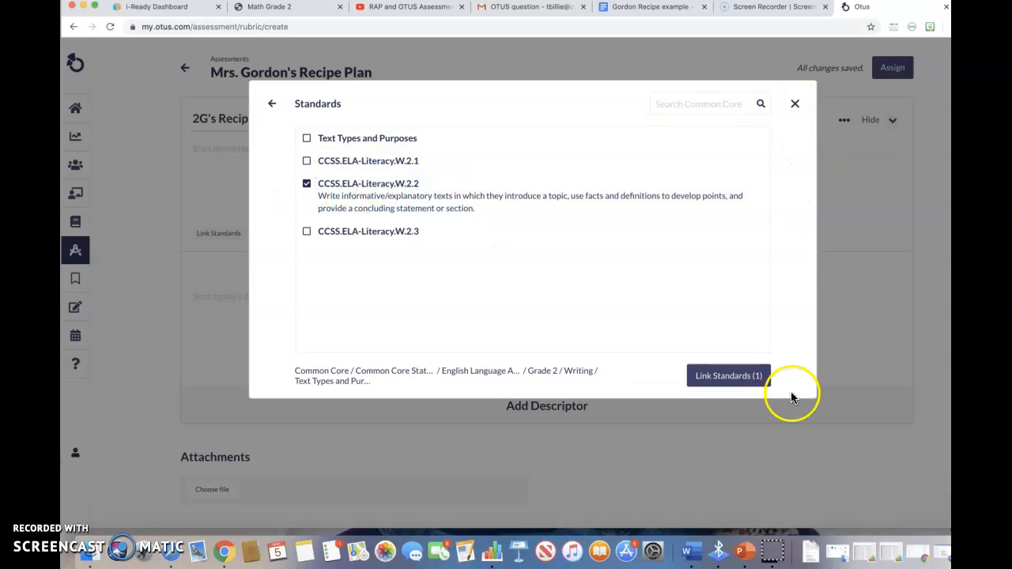
{"action": "left_click", "coordinate": [727, 380]}
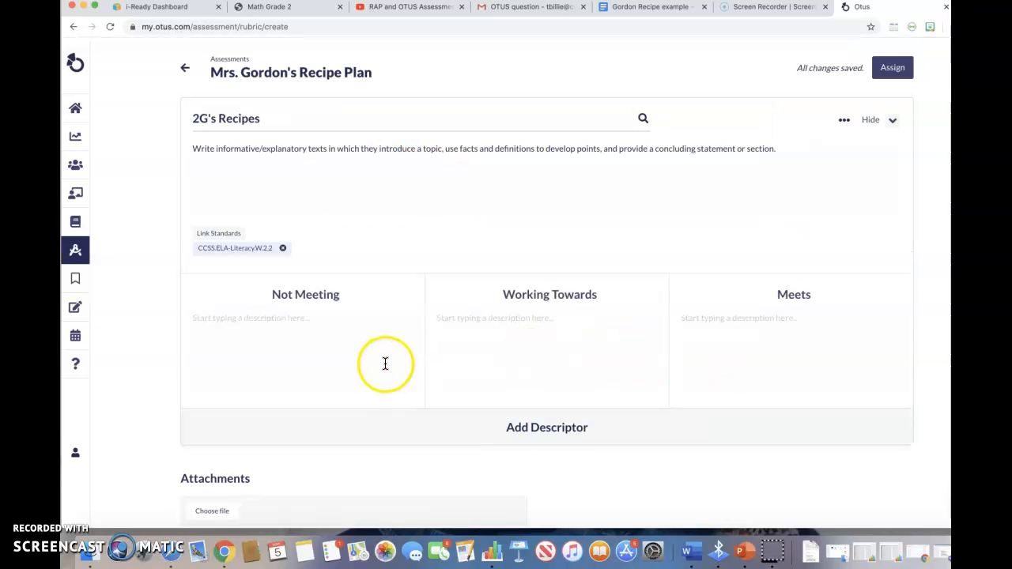
Find the teacher's recipe example document in Google Drive by surname and choose it as the rubric's attachment
{"action": "scroll", "coordinate": [390, 293], "scroll_direction": "down", "scroll_amount": 1}
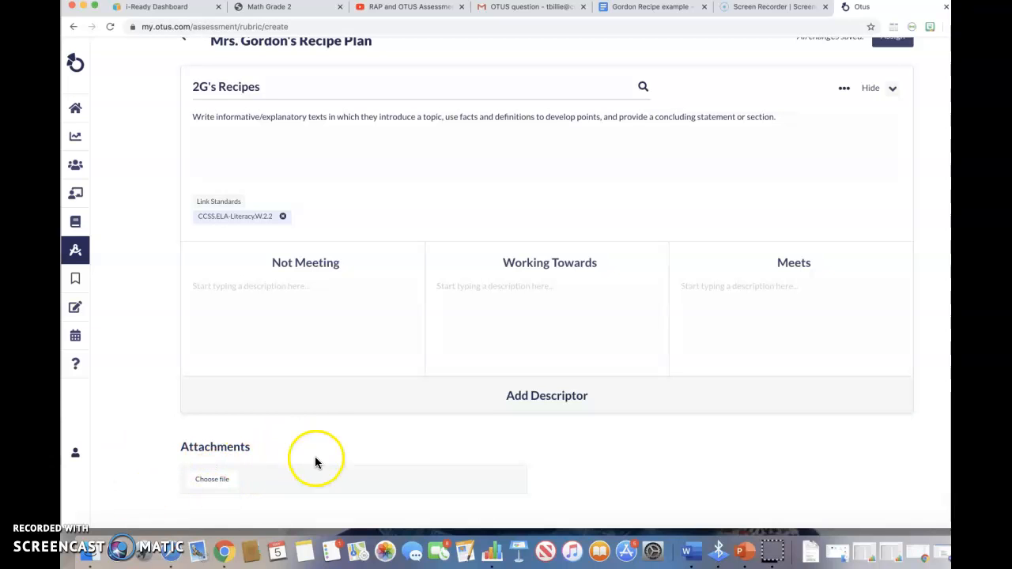
{"action": "left_click", "coordinate": [204, 486]}
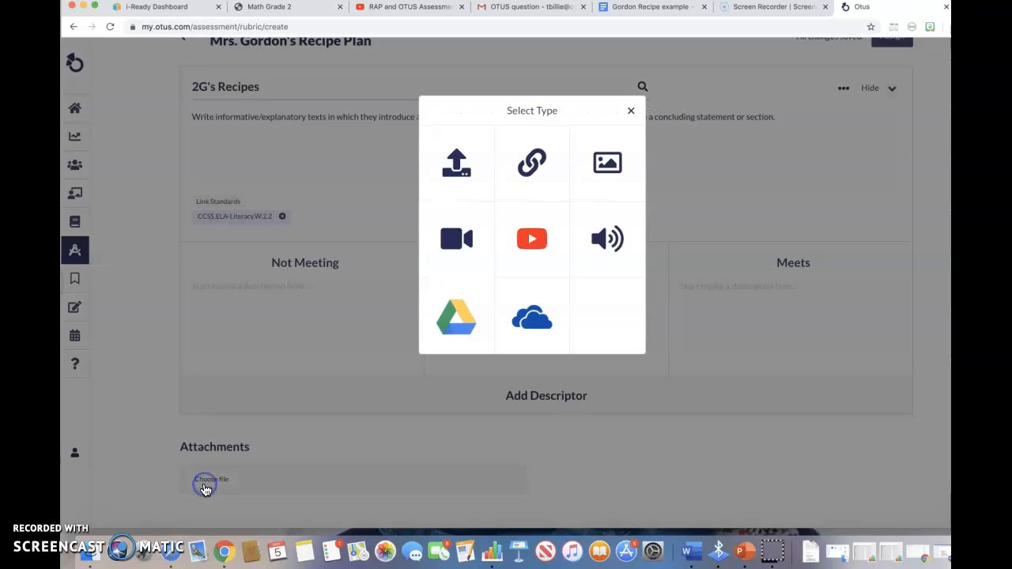
{"action": "left_click", "coordinate": [441, 316]}
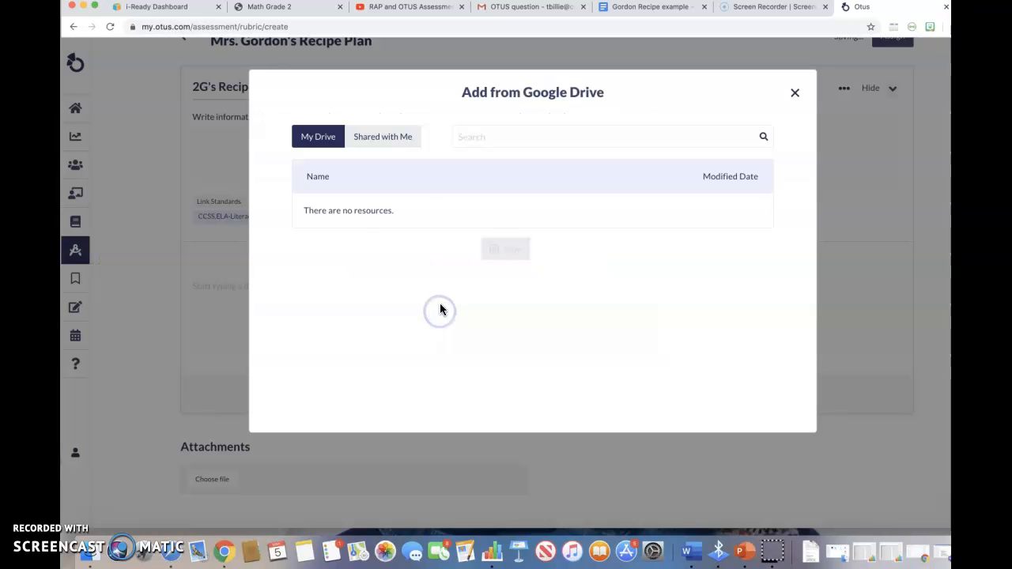
{"action": "left_click", "coordinate": [522, 136]}
{"action": "type", "text": "Gordon"}
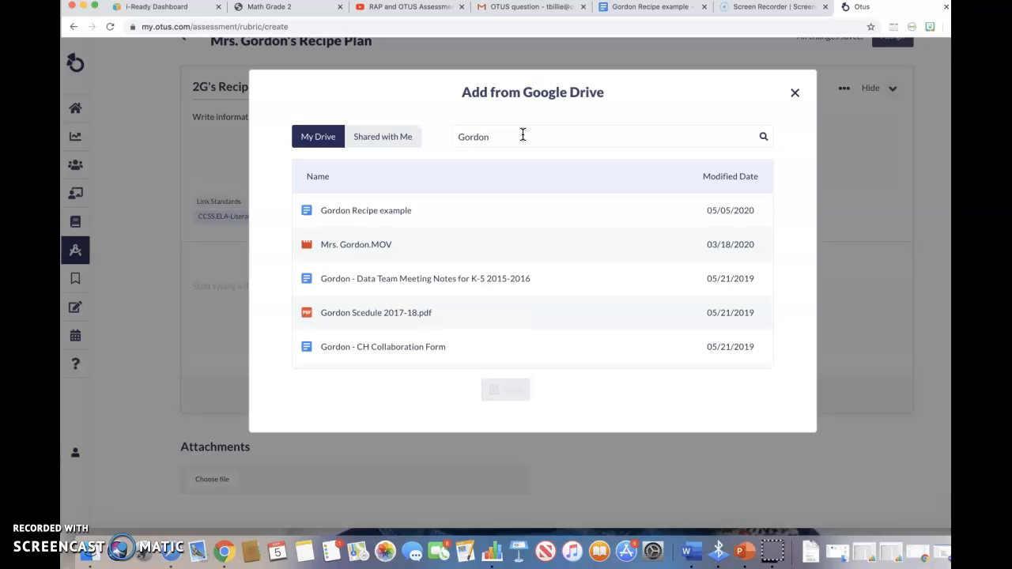
{"action": "left_click", "coordinate": [411, 213]}
{"action": "left_click", "coordinate": [490, 214]}
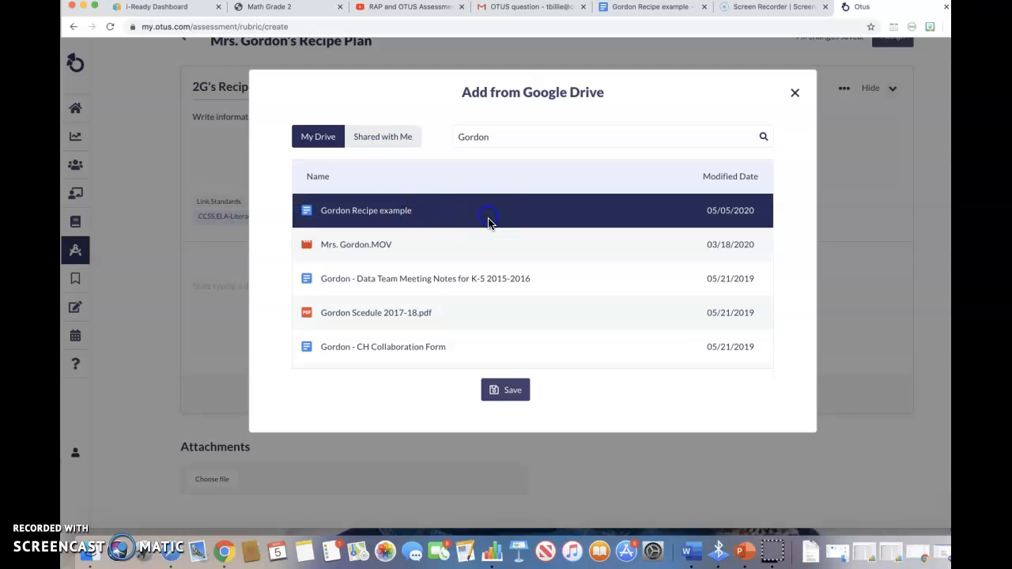
{"action": "left_click", "coordinate": [512, 391]}
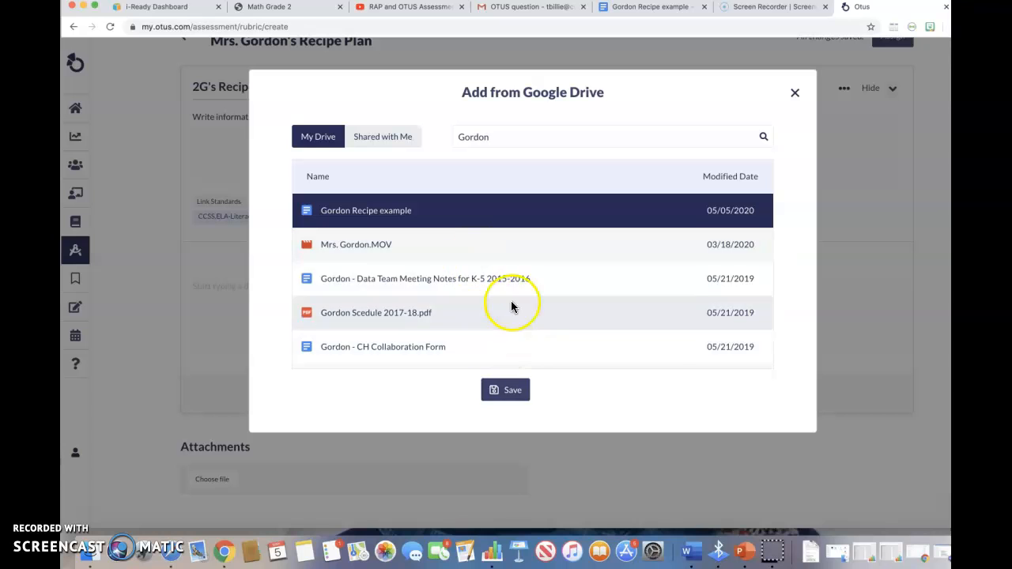
{"action": "left_click", "coordinate": [511, 391]}
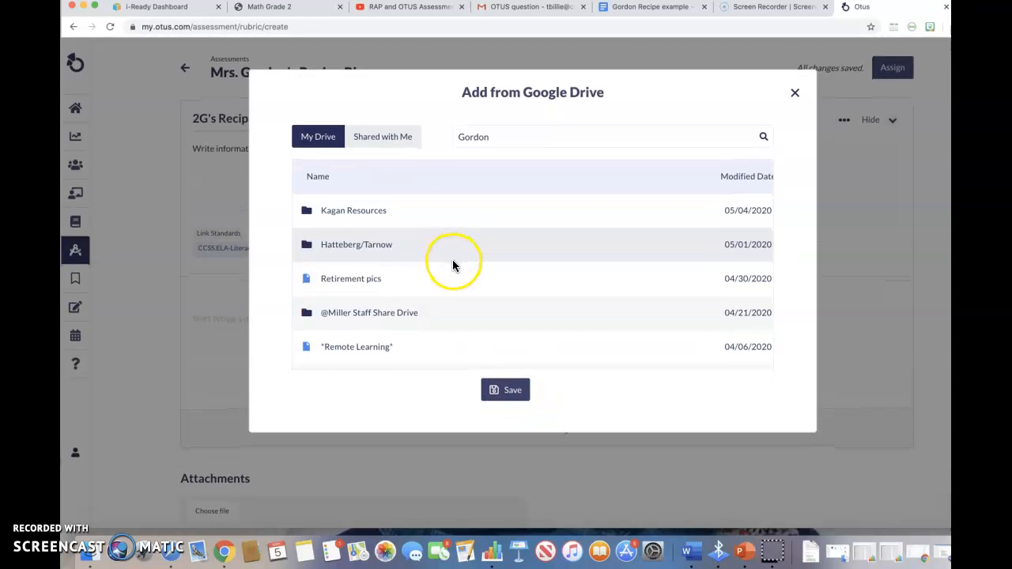
{"action": "scroll", "coordinate": [452, 261], "scroll_direction": "down", "scroll_amount": 3}
{"action": "scroll", "coordinate": [452, 260], "scroll_direction": "down", "scroll_amount": 2}
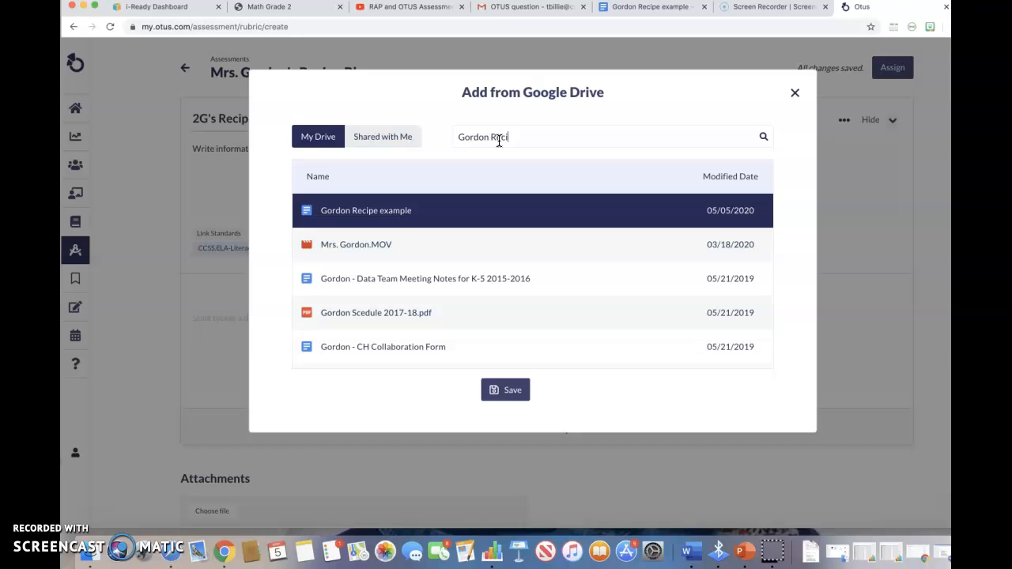
{"action": "left_click", "coordinate": [513, 392]}
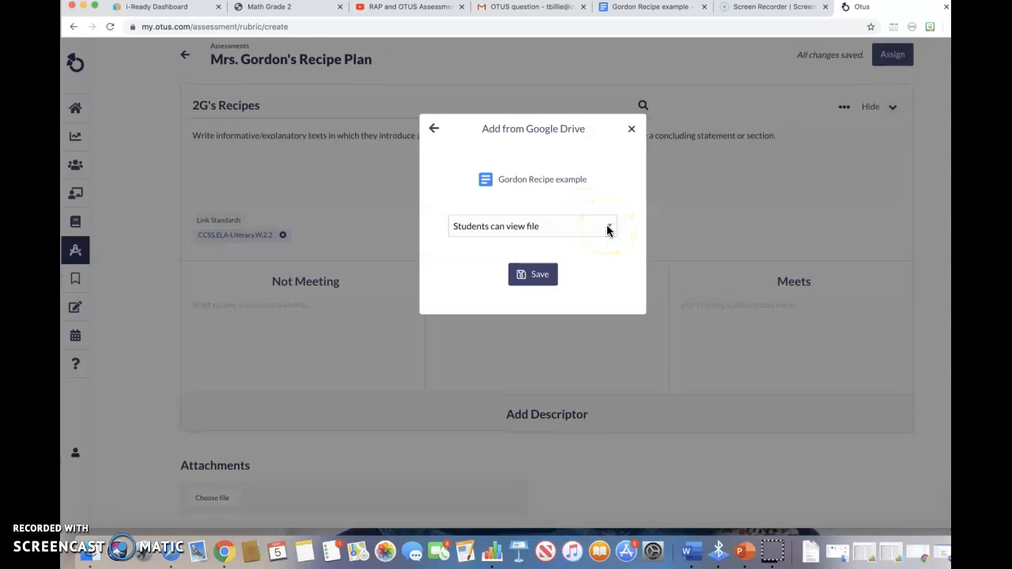
Set the attached document to make a copy for each student and save the attachment
{"action": "left_click", "coordinate": [609, 229]}
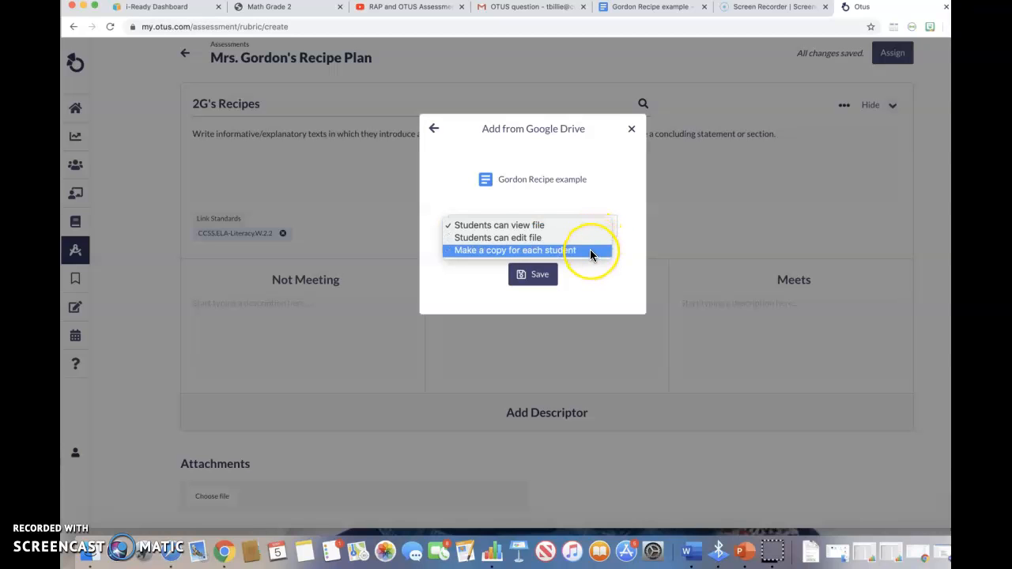
{"action": "left_click", "coordinate": [590, 250]}
{"action": "left_click", "coordinate": [537, 277]}
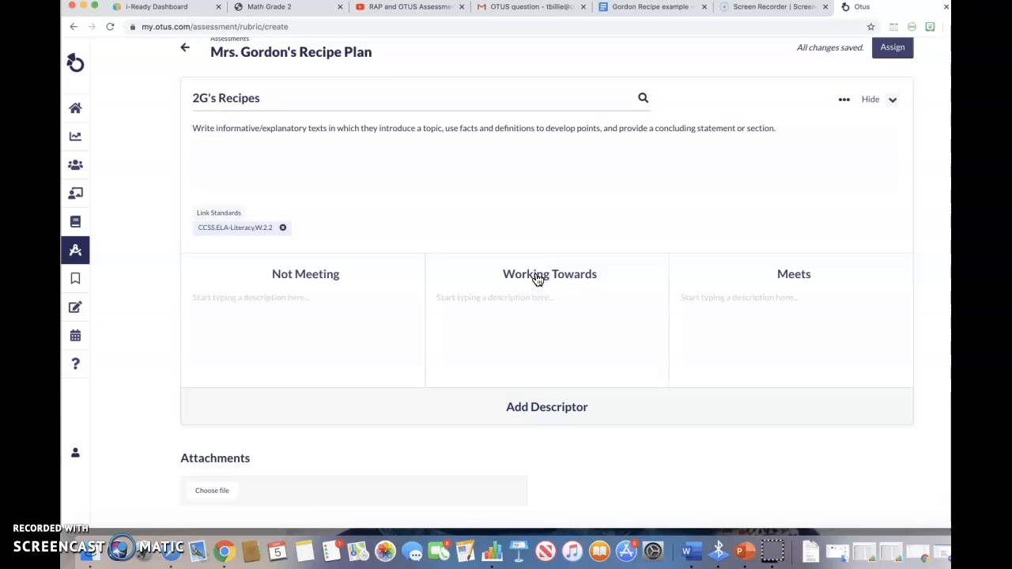
{"action": "scroll", "coordinate": [538, 280], "scroll_direction": "down", "scroll_amount": 1}
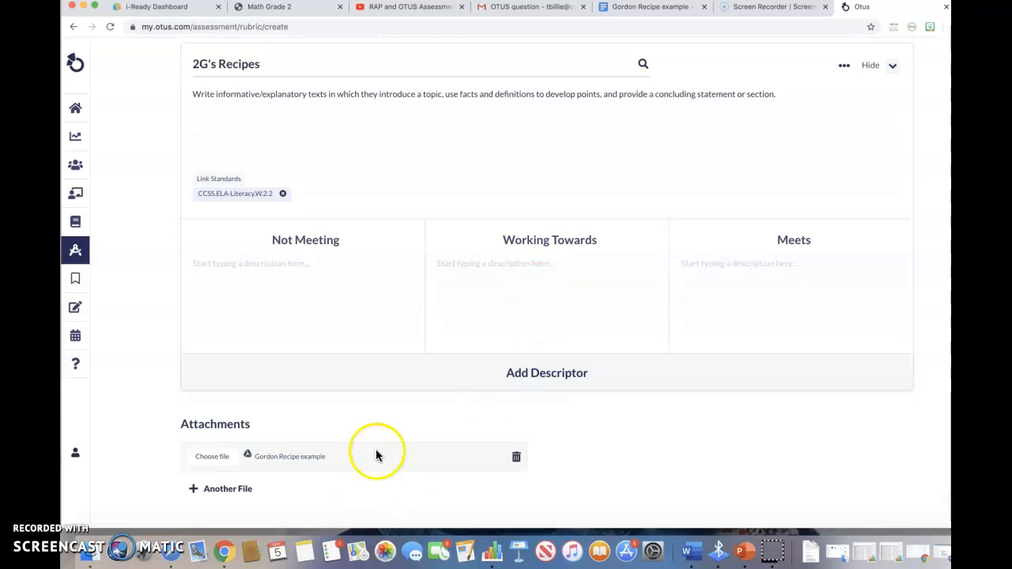
{"action": "scroll", "coordinate": [385, 390], "scroll_direction": "down", "scroll_amount": 1}
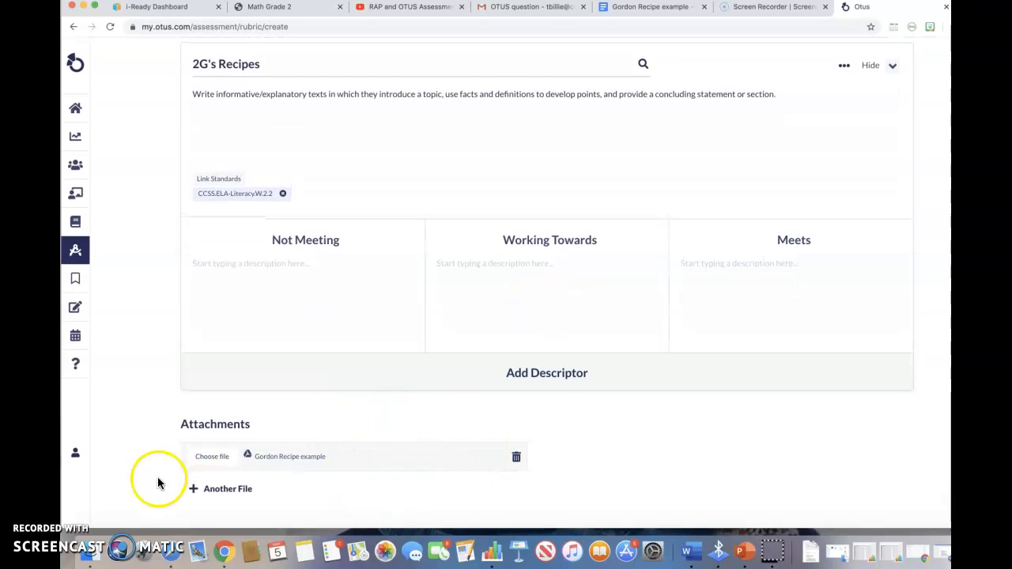
Open the assignment setup for the recipe plan rubric and show the classes available for selection
{"action": "scroll", "coordinate": [468, 395], "scroll_direction": "up", "scroll_amount": 2}
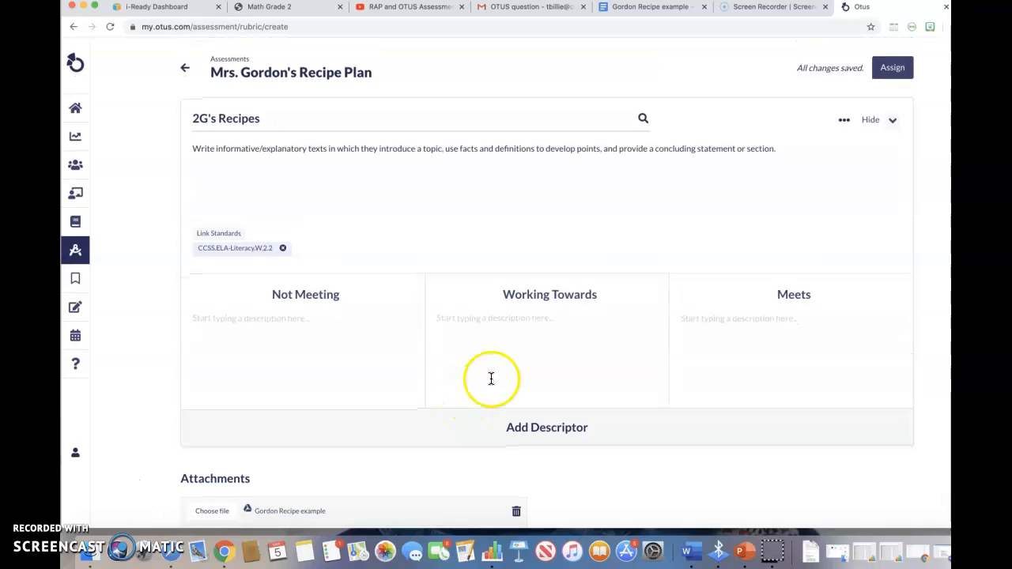
{"action": "left_click", "coordinate": [894, 70]}
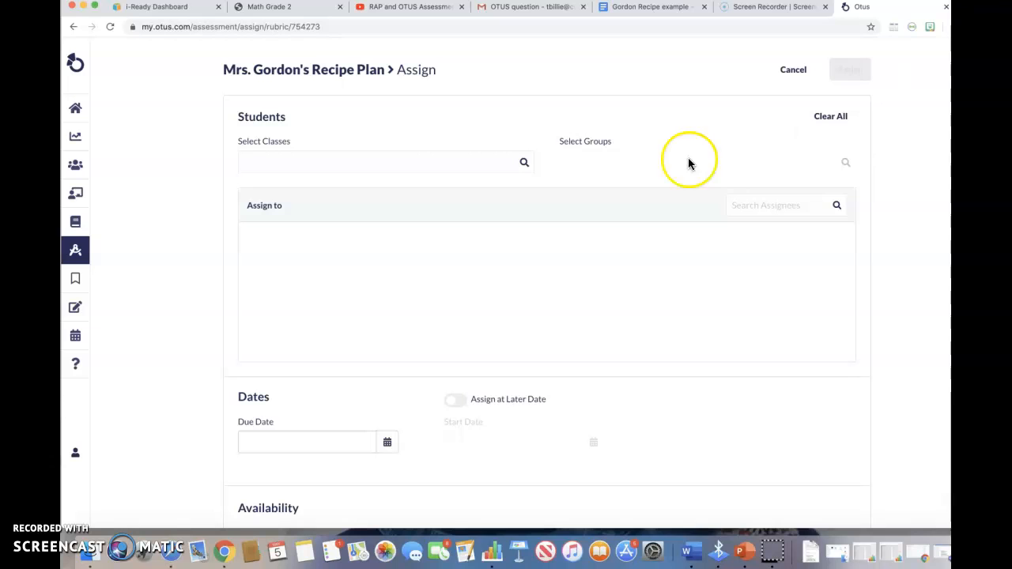
{"action": "left_click", "coordinate": [438, 171]}
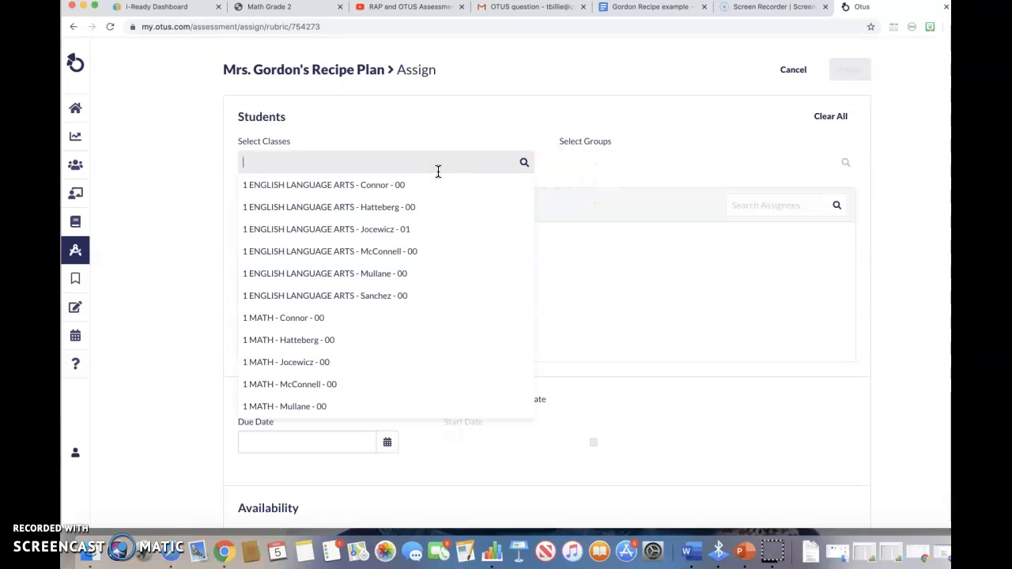
Try to find the homeroom by searching the classes for "Remote Learning-" and "Remote Learning--"
{"action": "type", "text": "Remote Learning"}
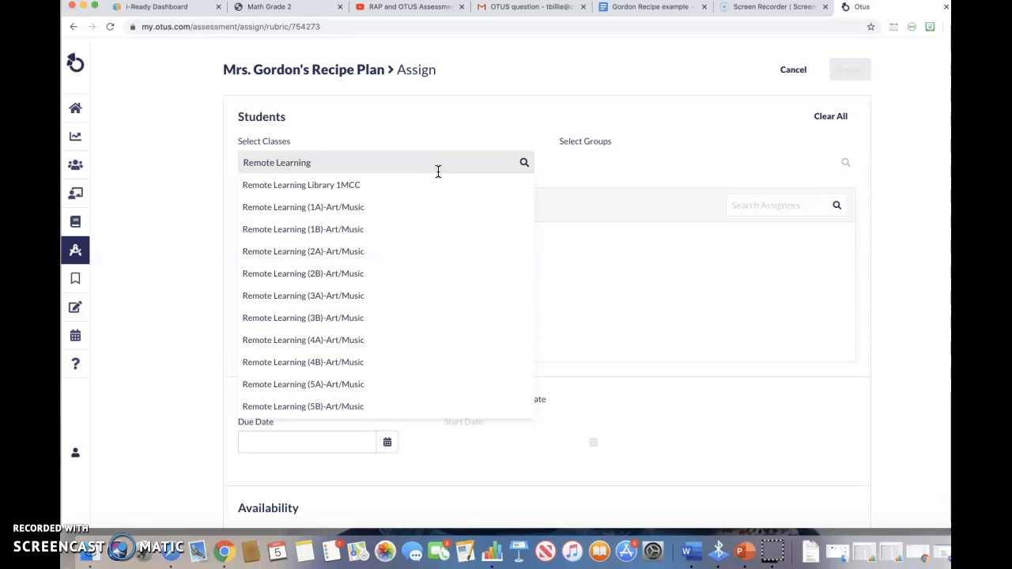
{"action": "type", "text": "-"}
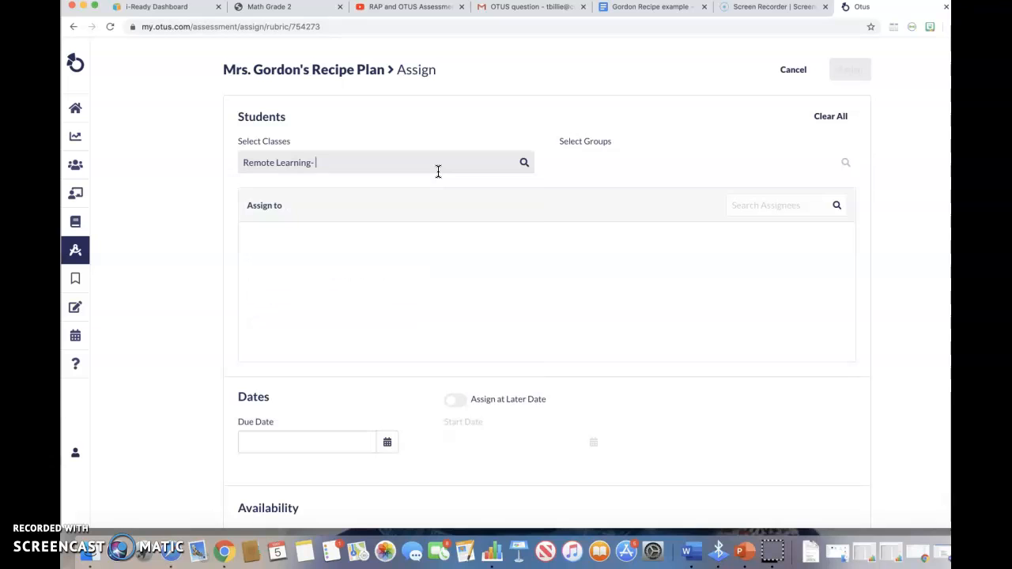
{"action": "key", "text": "BackSpace"}
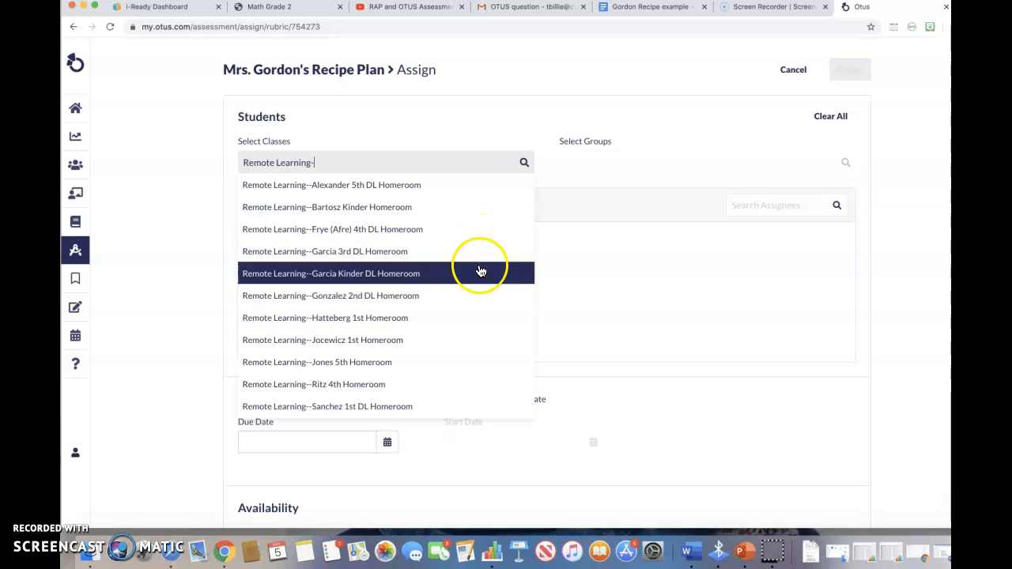
{"action": "scroll", "coordinate": [481, 300], "scroll_direction": "down", "scroll_amount": 10}
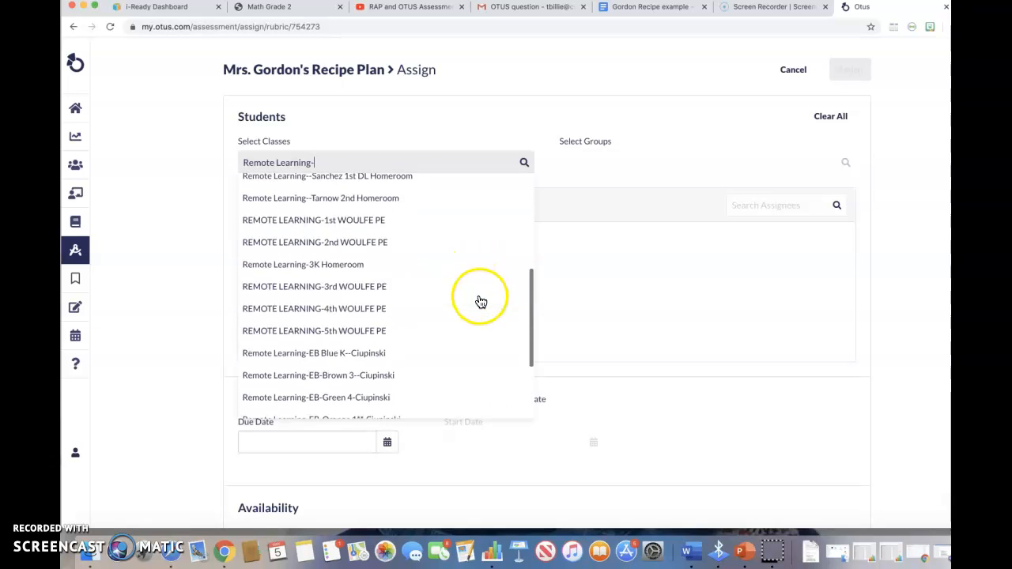
{"action": "scroll", "coordinate": [482, 294], "scroll_direction": "down", "scroll_amount": 5}
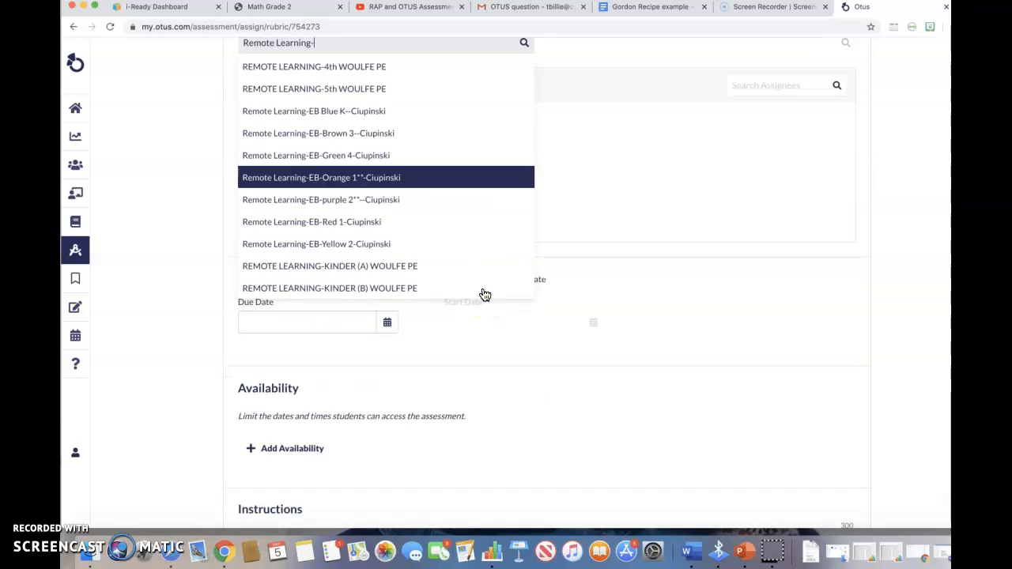
{"action": "scroll", "coordinate": [479, 150], "scroll_direction": "up", "scroll_amount": 2}
{"action": "scroll", "coordinate": [478, 174], "scroll_direction": "up", "scroll_amount": 12}
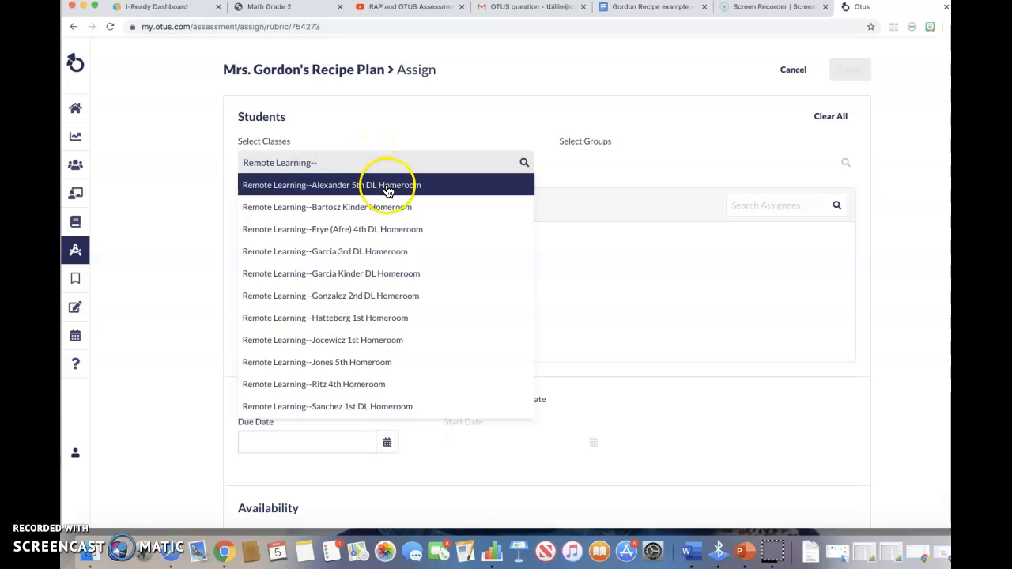
{"action": "scroll", "coordinate": [406, 220], "scroll_direction": "down", "scroll_amount": 1}
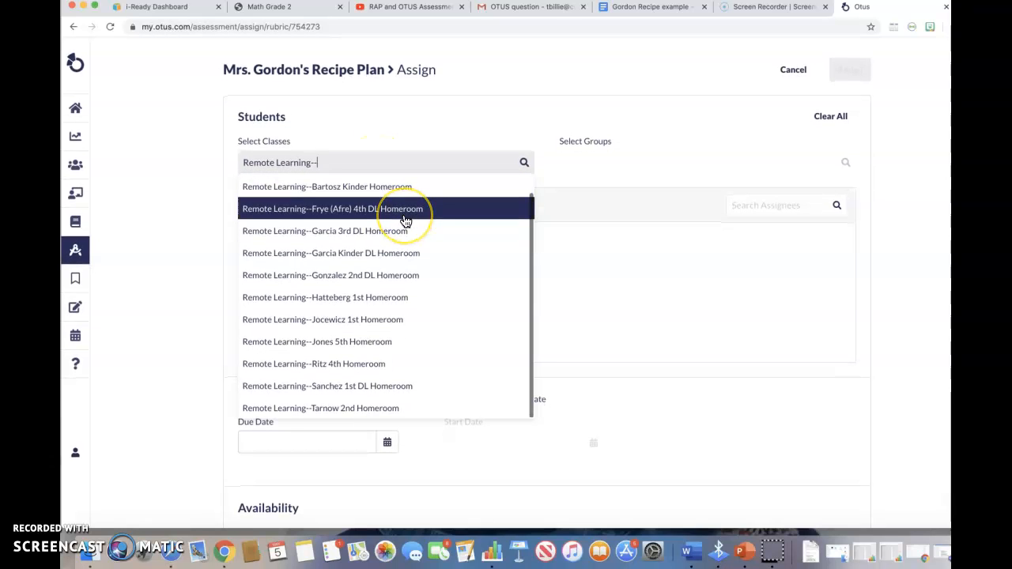
Search the classes for "REMOTE LEARNING -" and select REMOTE LEARNING - HOMEROOM (2G) as the class to assign
{"action": "key", "text": "BackSpace"}
{"action": "key", "text": "BackSpace"}
{"action": "key", "text": "BackSpace"}
{"action": "key", "text": "BackSpace"}
{"action": "key", "text": "BackSpace"}
{"action": "key", "text": "BackSpace"}
{"action": "key", "text": "BackSpace"}
{"action": "key", "text": "BackSpace"}
{"action": "type", "text": "Rem"}
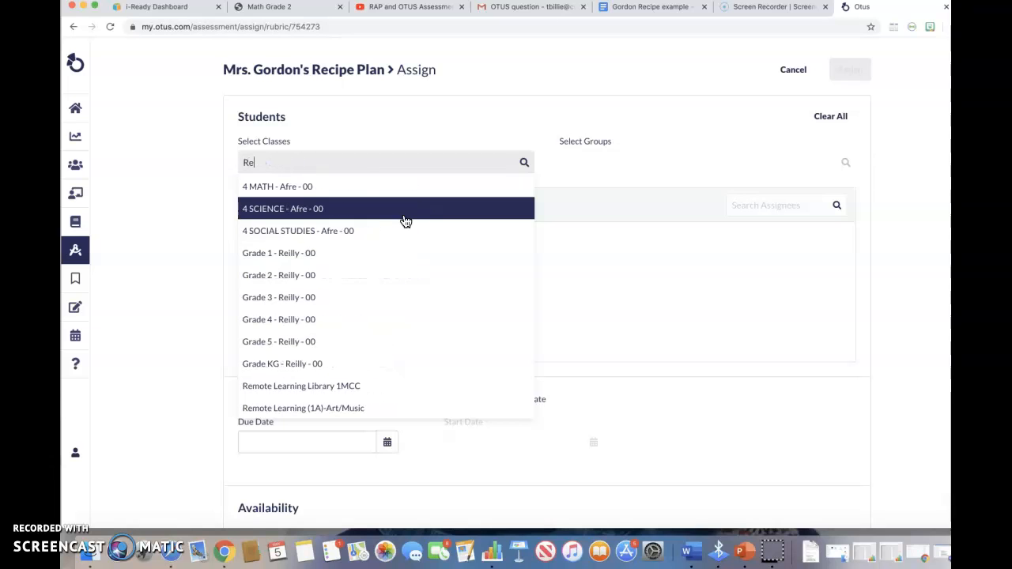
{"action": "key", "text": "BackSpace"}
{"action": "key", "text": "BackSpace"}
{"action": "type", "text": "EMOTE LEARNING"}
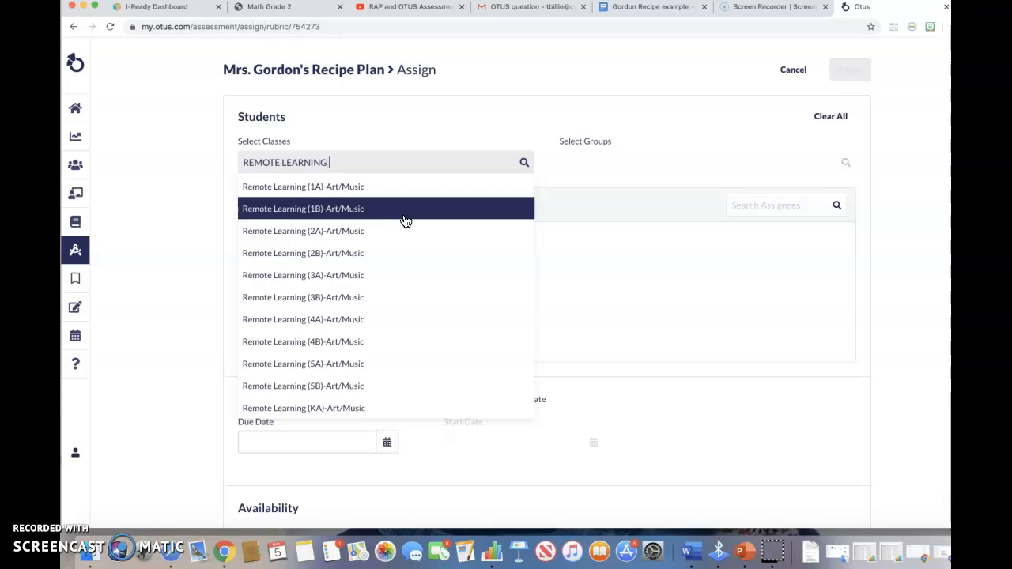
{"action": "type", "text": "-"}
{"action": "scroll", "coordinate": [401, 301], "scroll_direction": "down", "scroll_amount": 5}
{"action": "scroll", "coordinate": [401, 302], "scroll_direction": "down", "scroll_amount": 3}
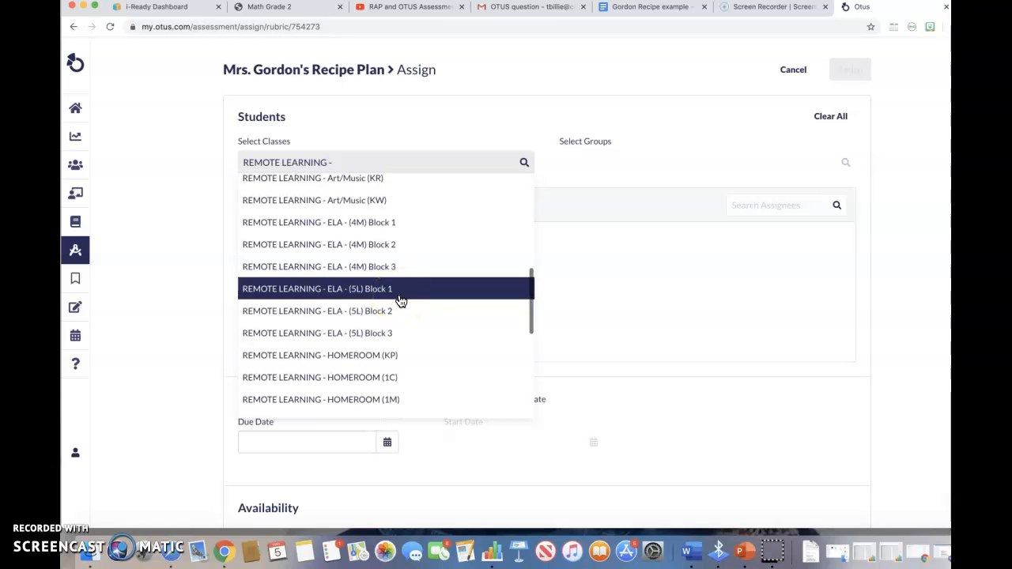
{"action": "scroll", "coordinate": [401, 308], "scroll_direction": "down", "scroll_amount": 5}
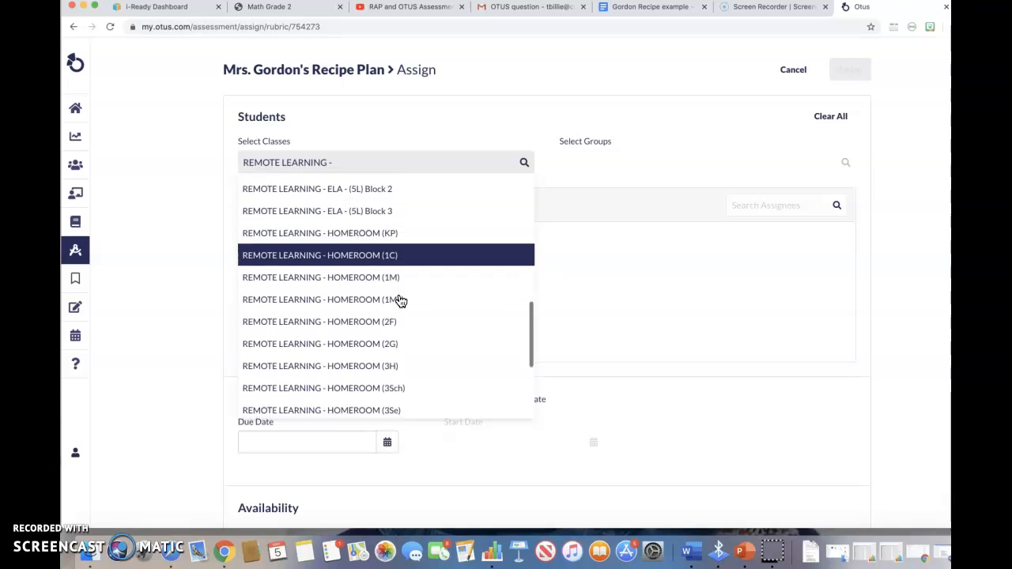
{"action": "left_click", "coordinate": [401, 326]}
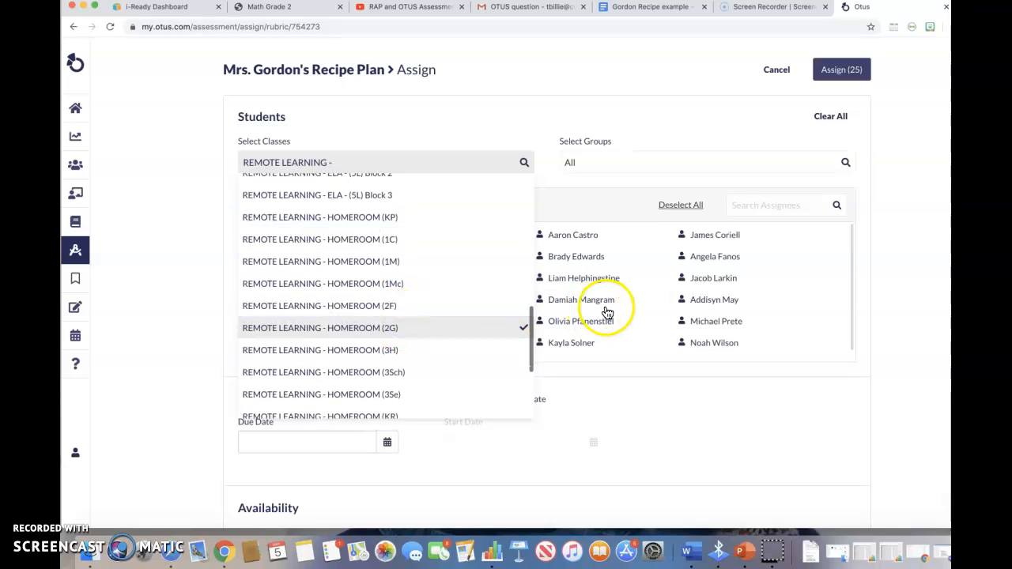
{"action": "left_click", "coordinate": [643, 131]}
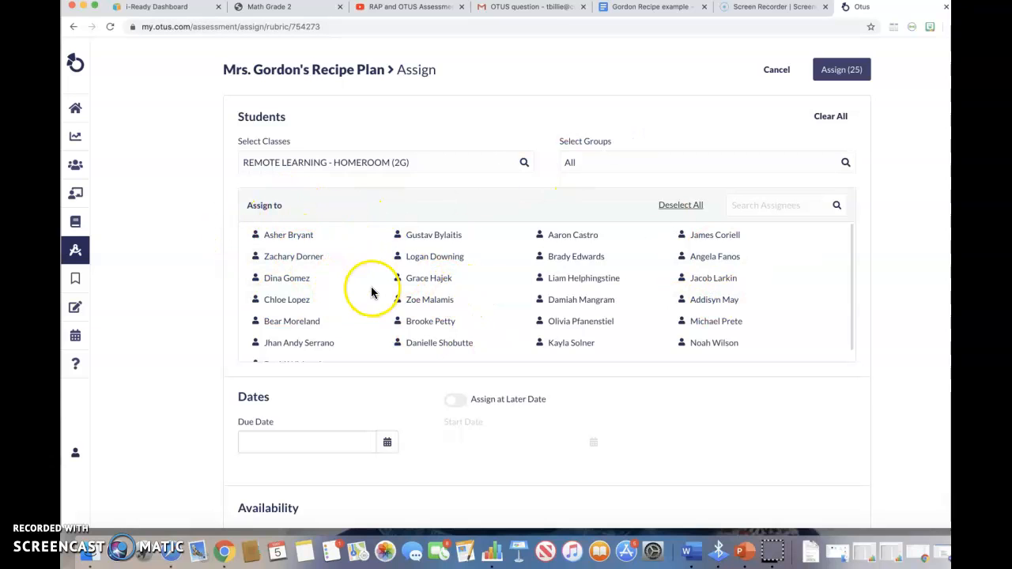
Try limiting the assignment to four individually chosen students, and restore the selection of the whole class
{"action": "left_click", "coordinate": [682, 210]}
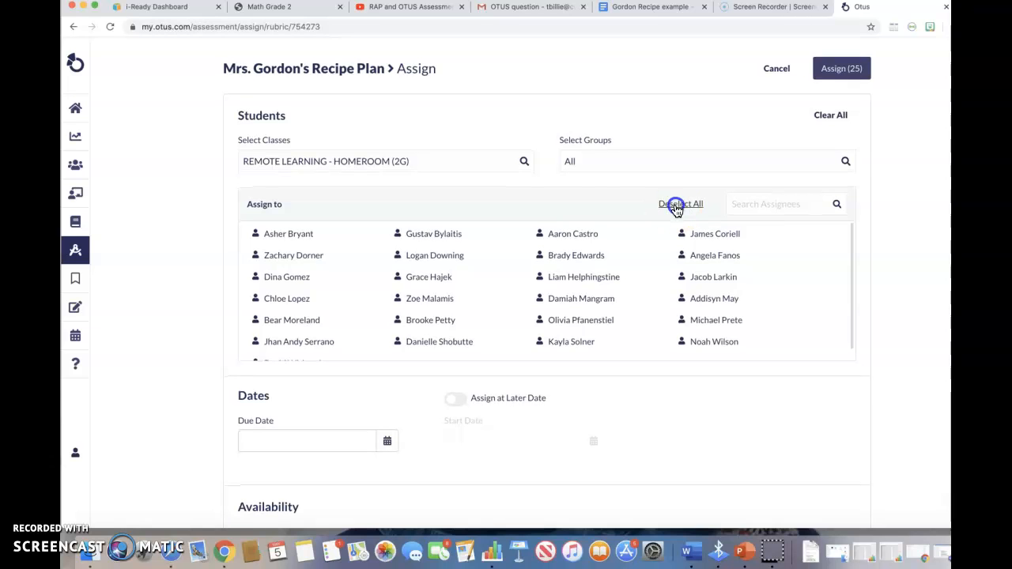
{"action": "mouse_move", "coordinate": [348, 236]}
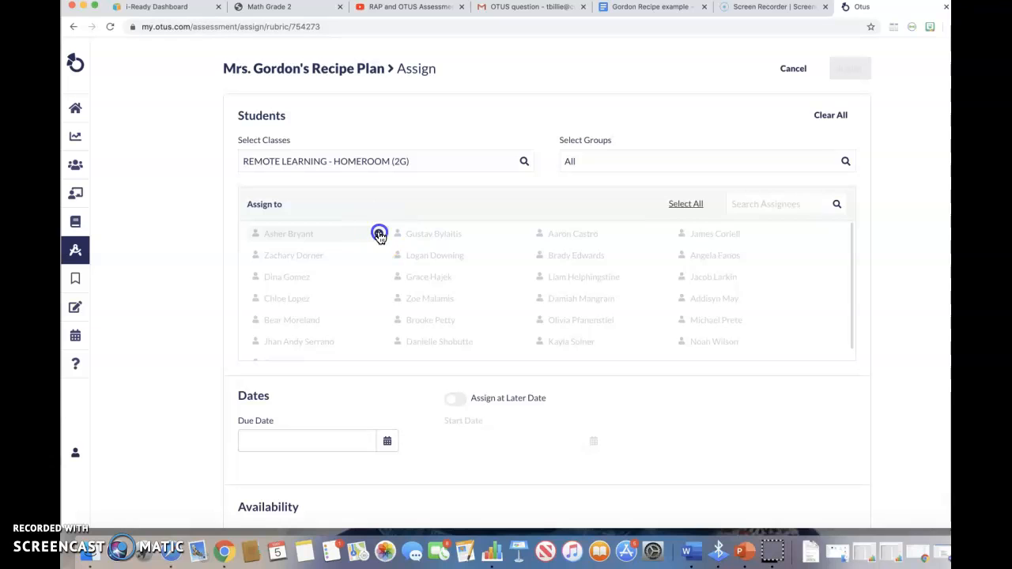
{"action": "left_click", "coordinate": [380, 236]}
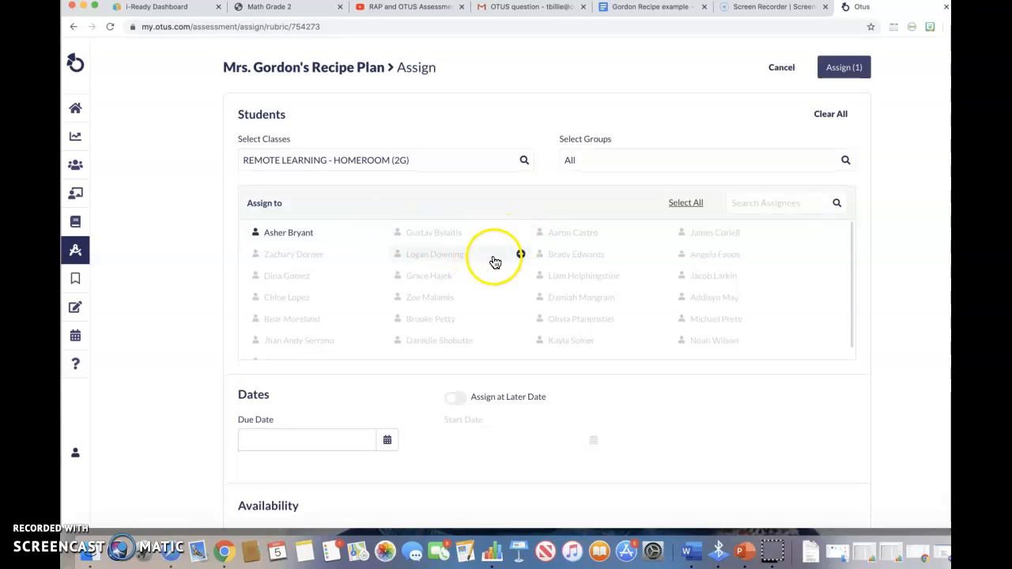
{"action": "left_click", "coordinate": [521, 254]}
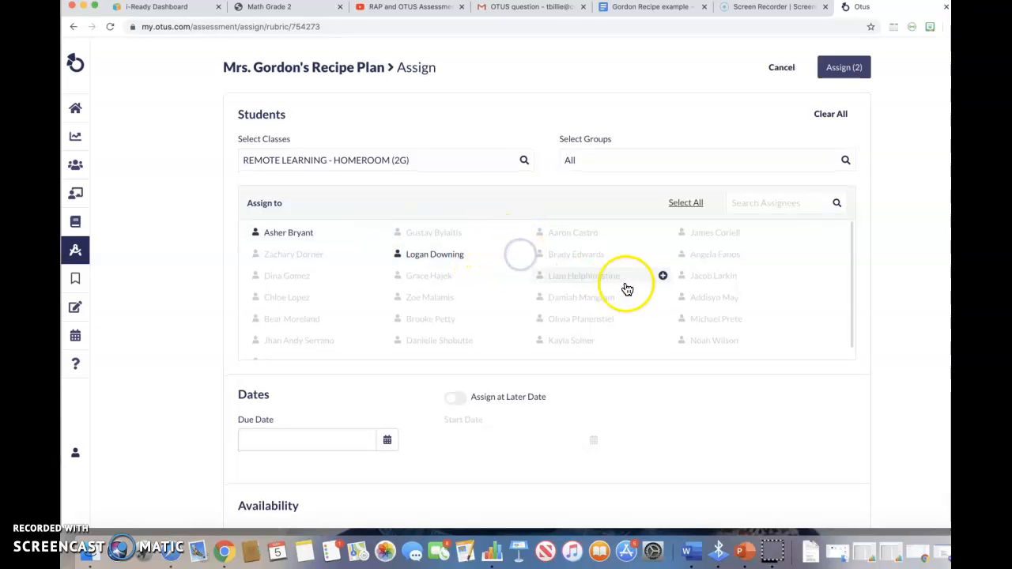
{"action": "left_click", "coordinate": [664, 276]}
{"action": "left_click", "coordinate": [807, 299]}
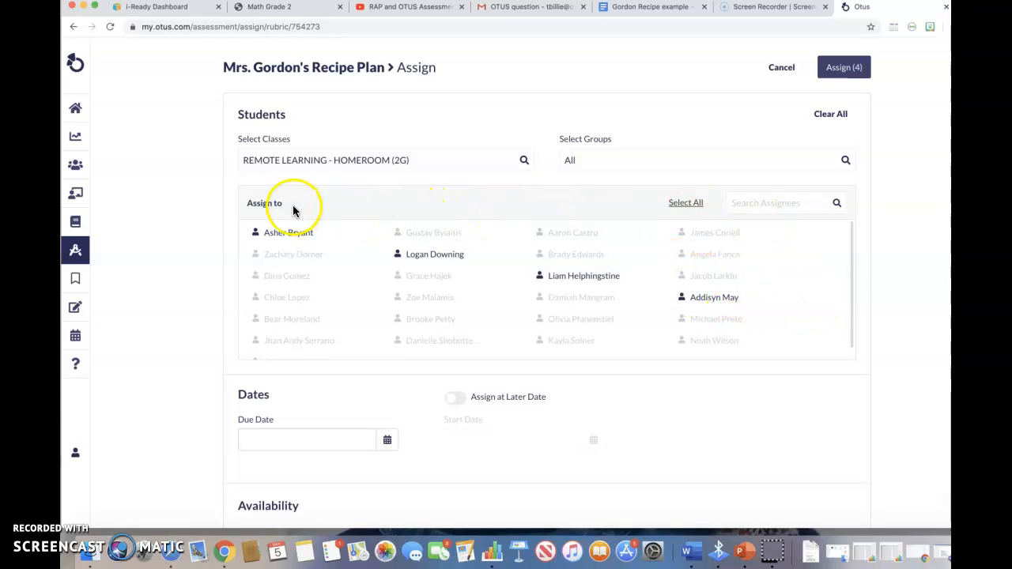
{"action": "left_click", "coordinate": [684, 205]}
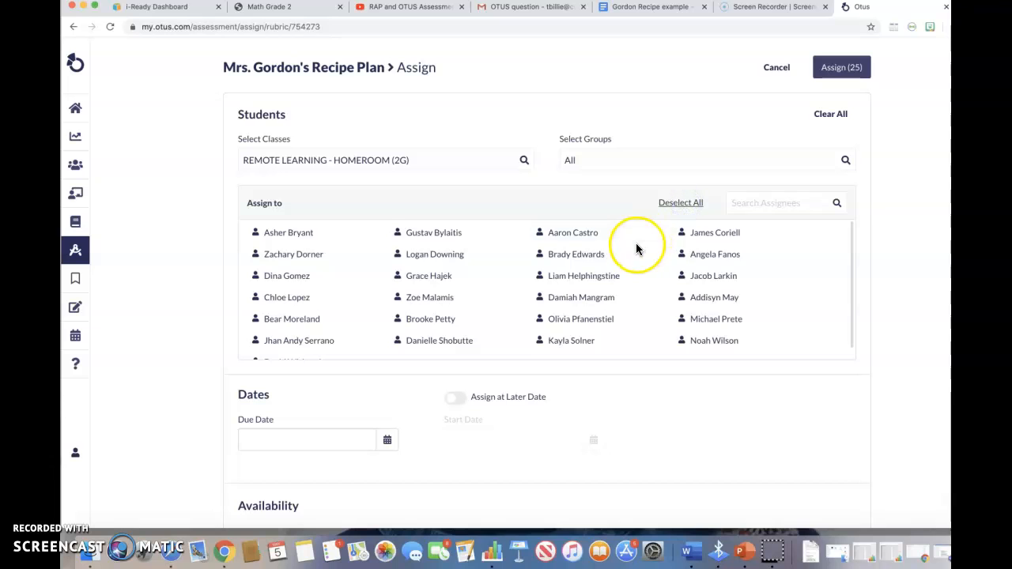
Set the assignment's due date to 05/15/2020 at 11:59 PM
{"action": "scroll", "coordinate": [636, 245], "scroll_direction": "down", "scroll_amount": 1}
{"action": "left_click", "coordinate": [387, 440]}
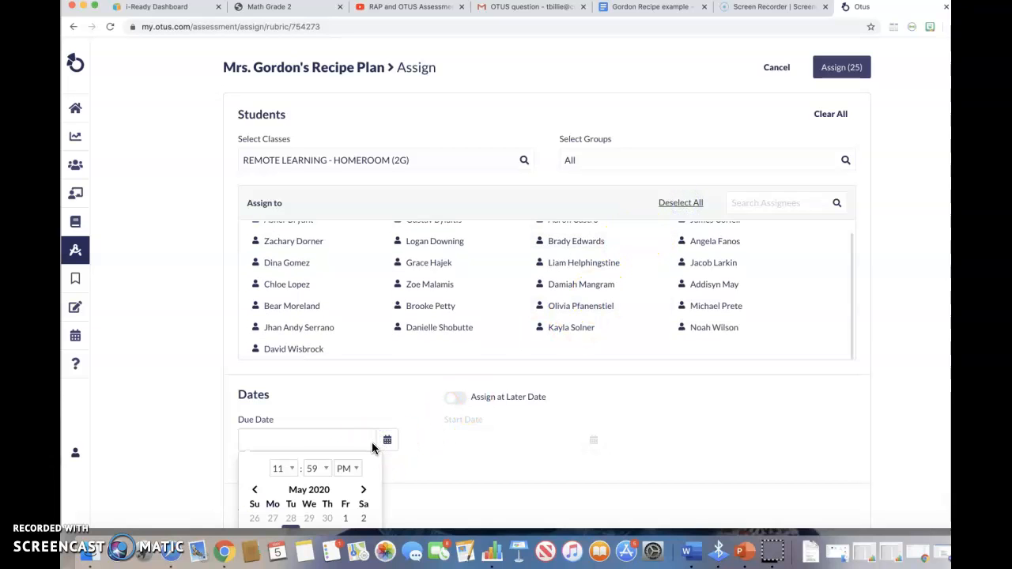
{"action": "scroll", "coordinate": [372, 445], "scroll_direction": "down", "scroll_amount": 5}
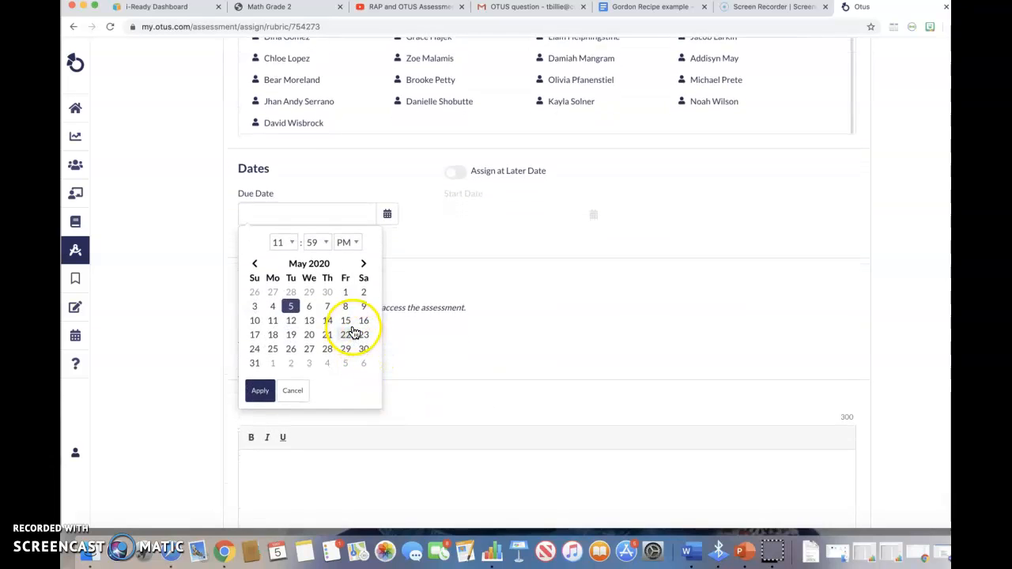
{"action": "left_click", "coordinate": [345, 321]}
{"action": "scroll", "coordinate": [355, 328], "scroll_direction": "down", "scroll_amount": 1}
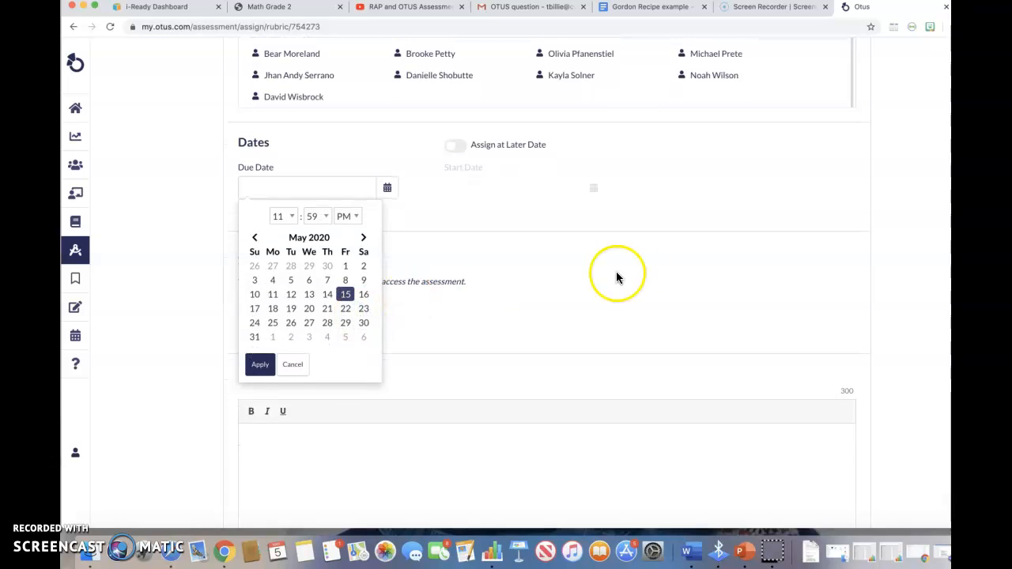
{"action": "left_click", "coordinate": [260, 364]}
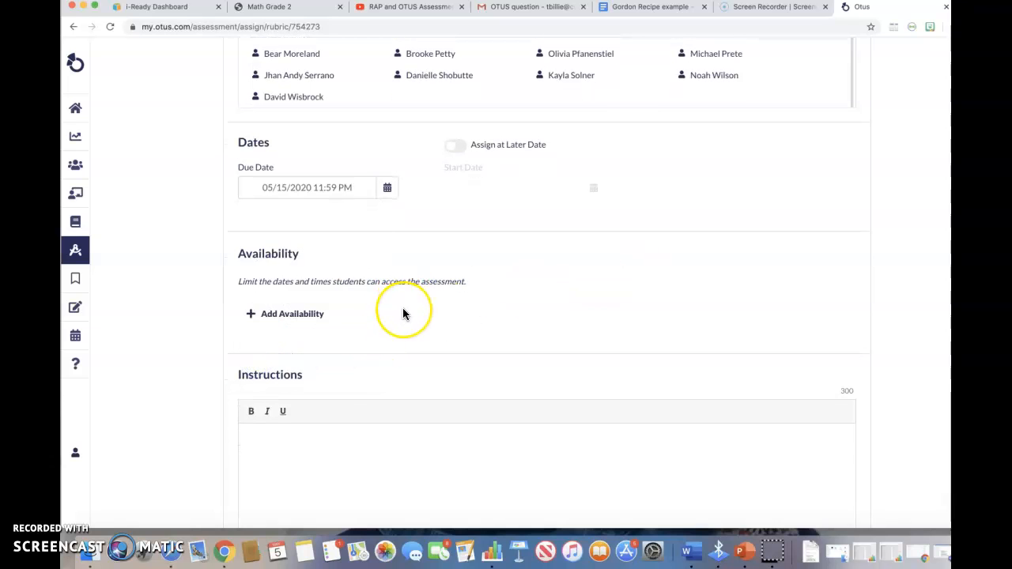
Enter the assignment instructions "Please complete the recipe document."
{"action": "scroll", "coordinate": [403, 308], "scroll_direction": "down", "scroll_amount": 5}
{"action": "left_click", "coordinate": [328, 208]}
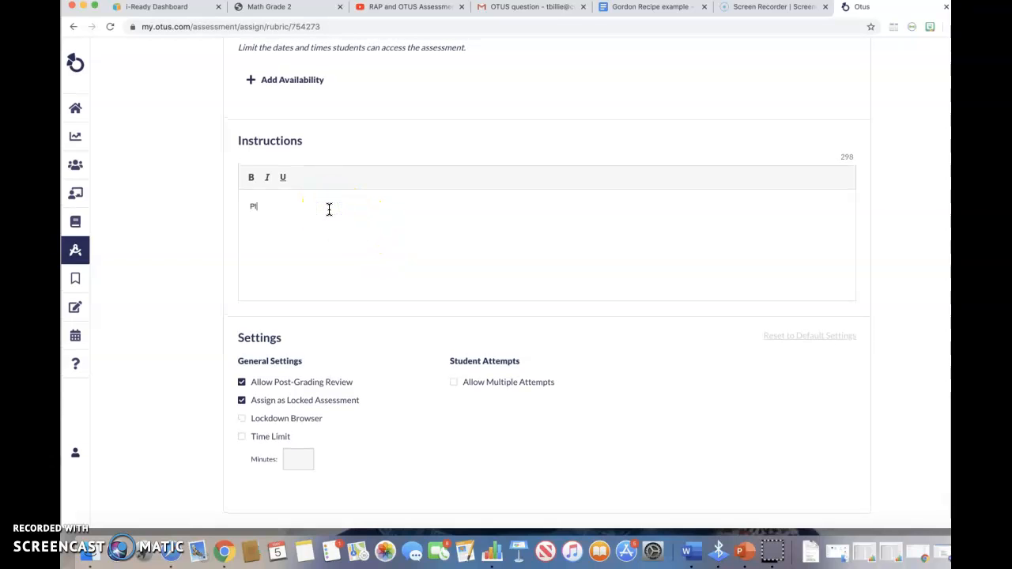
{"action": "type", "text": "Please complete the recipe document."}
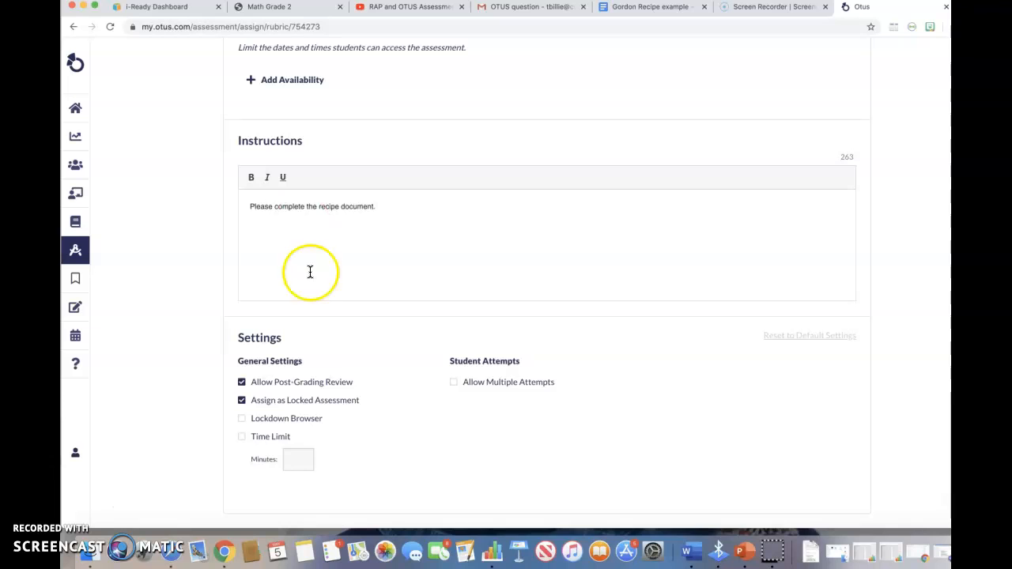
Turn off Assign as Locked Assessment and allow multiple student attempts
{"action": "scroll", "coordinate": [293, 367], "scroll_direction": "up", "scroll_amount": 1}
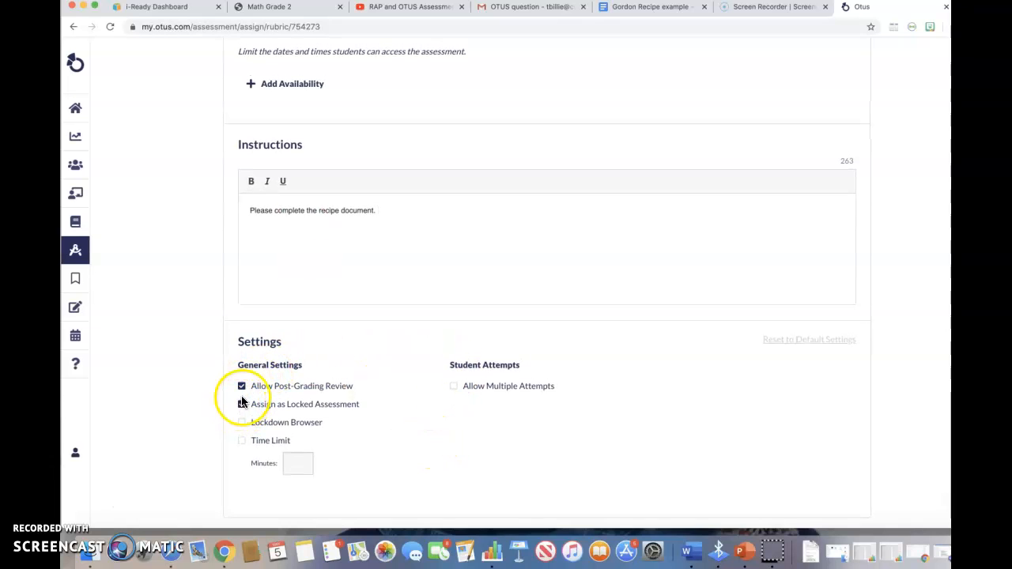
{"action": "left_click", "coordinate": [241, 406]}
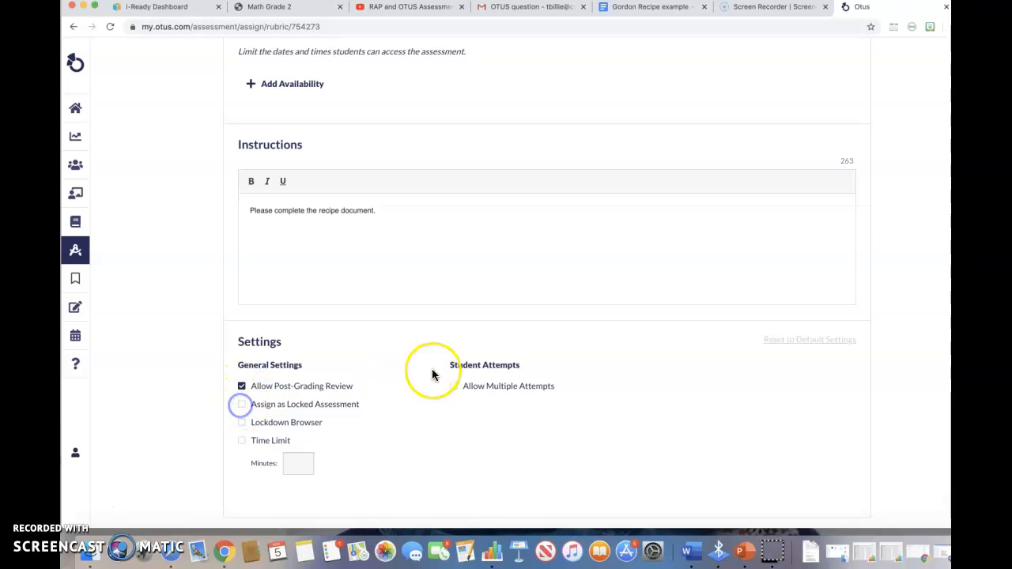
{"action": "left_click", "coordinate": [454, 386]}
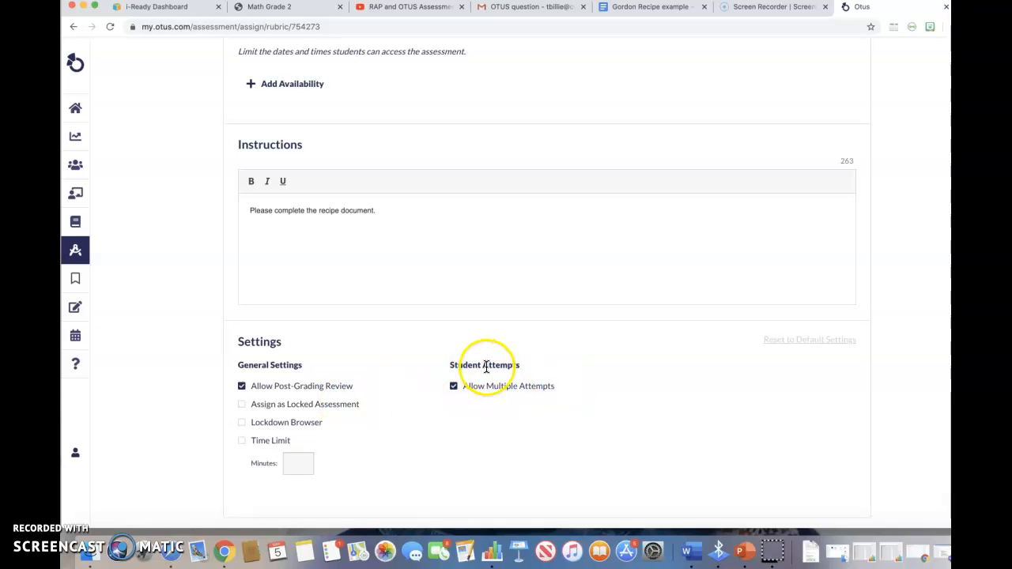
Assign the recipe plan rubric to all selected students in the 2G homeroom
{"action": "scroll", "coordinate": [549, 365], "scroll_direction": "up", "scroll_amount": 10}
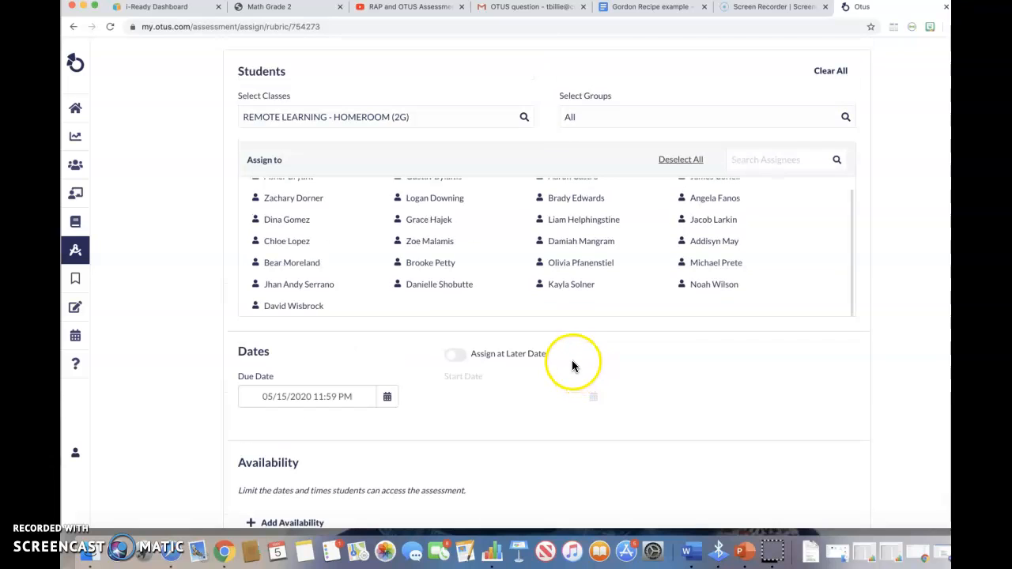
{"action": "scroll", "coordinate": [719, 289], "scroll_direction": "up", "scroll_amount": 5}
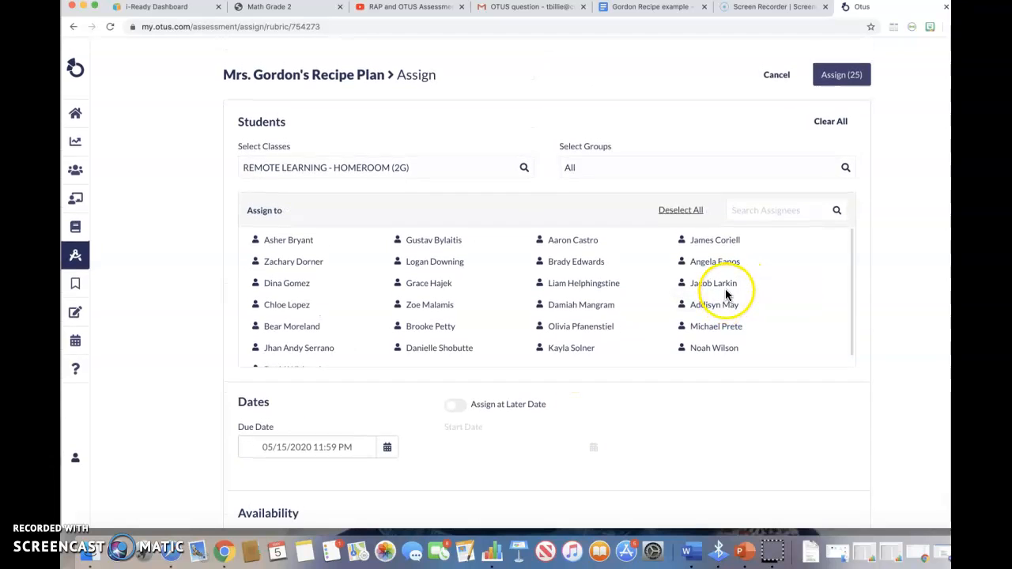